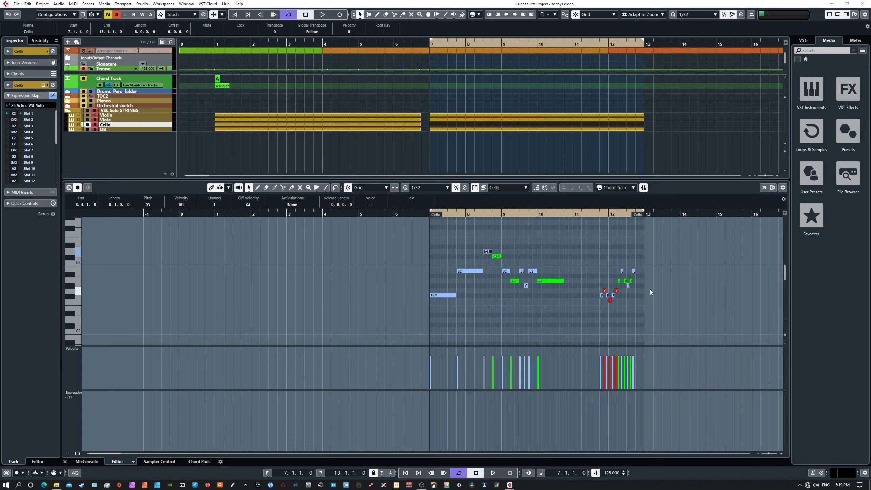
Step: Bring the reMIDI plug-in window over the project to view its loaded MIDI file and slice, and move it away again
drag(870, 192, 646, 92)
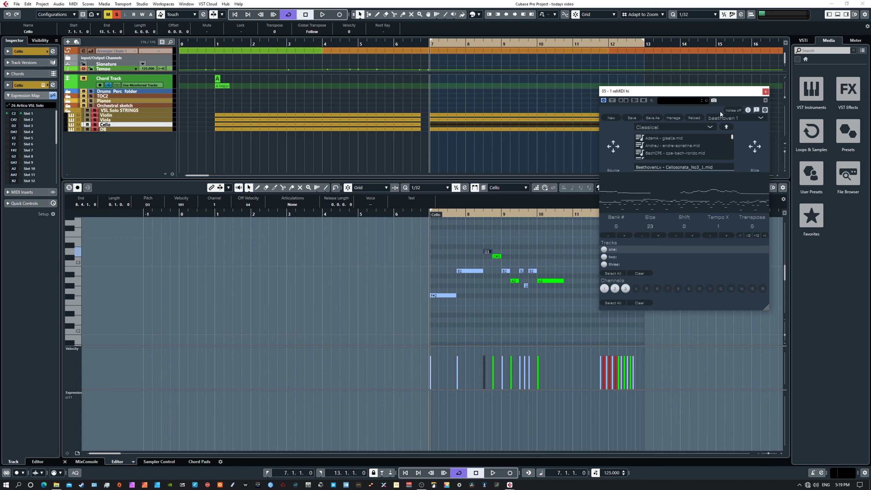
drag(679, 98, 870, 101)
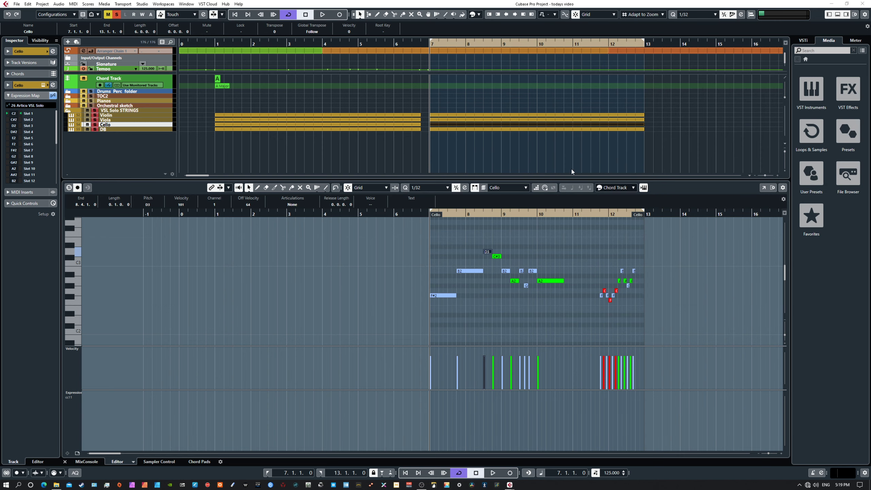
Step: Show the four string parts of bars 7–13 together, shrink the lower controller area and examine the notes across all octaves
click(549, 111)
drag(548, 105, 598, 152)
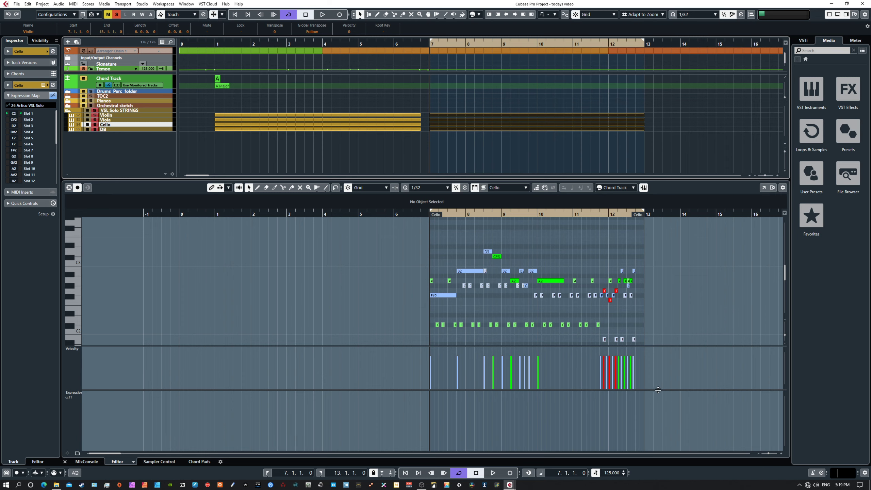
drag(662, 390, 661, 434)
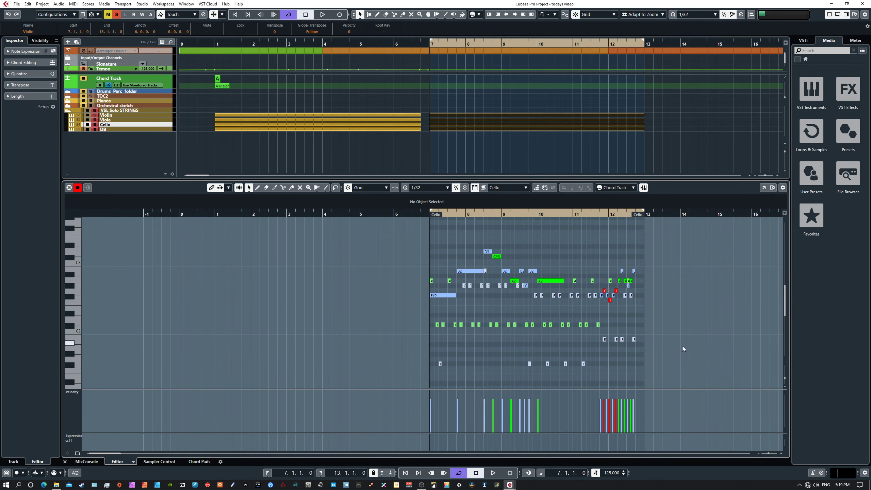
scroll(682, 346, up, 10)
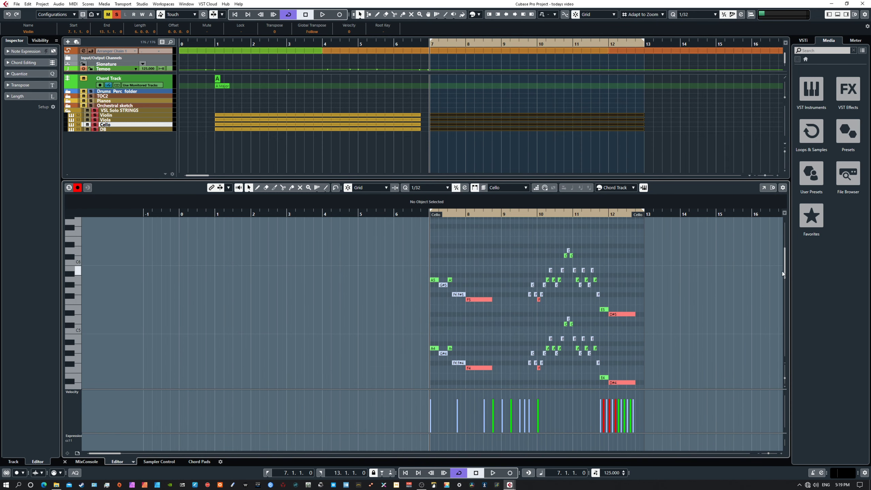
mouse_move(785, 269)
mouse_down()
mouse_move(788, 237)
mouse_move(786, 268)
mouse_up()
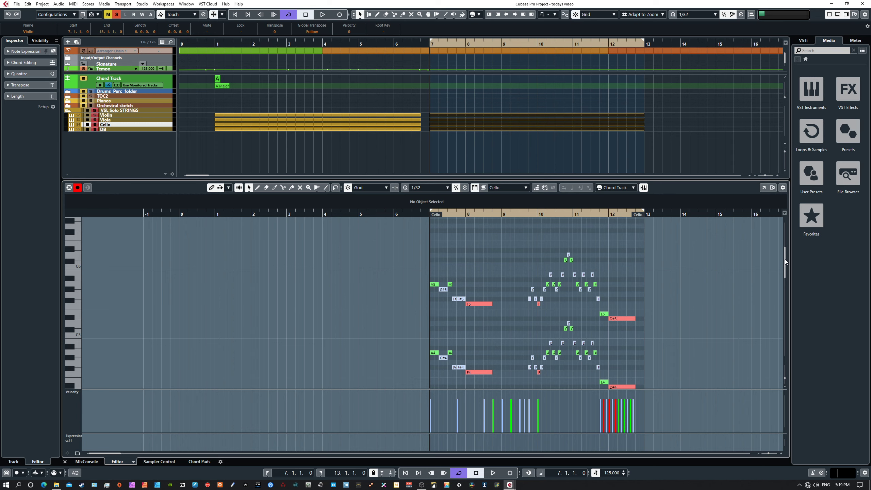
drag(786, 260, 784, 274)
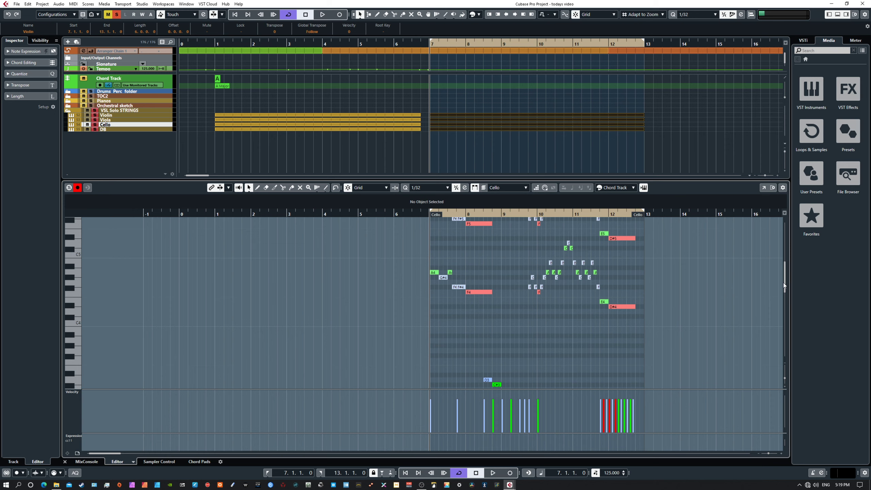
drag(785, 280, 783, 303)
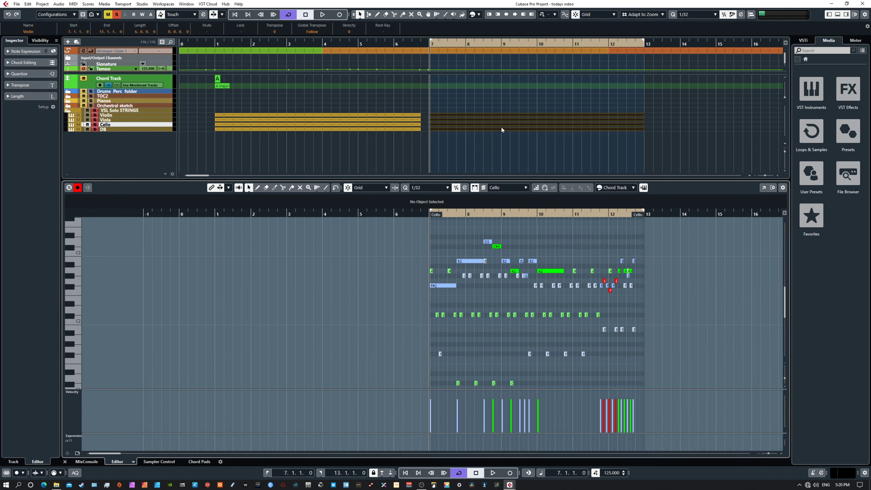
Step: Display only the Cello part of bars 7–13 and select all of its notes
click(516, 123)
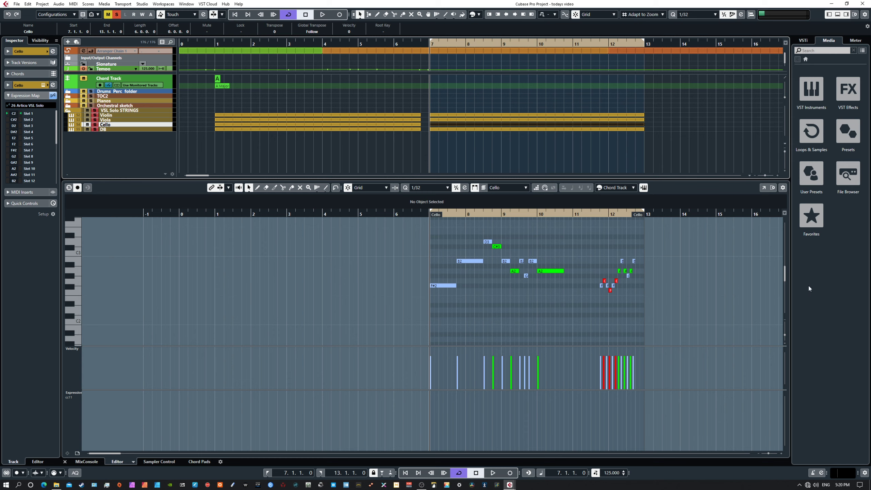
drag(786, 275, 783, 274)
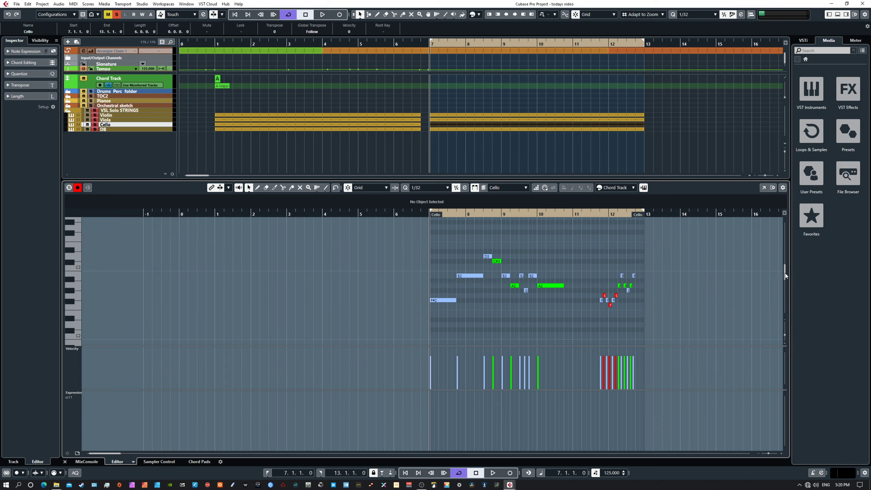
mouse_move(786, 273)
mouse_down()
mouse_move(785, 290)
mouse_move(788, 261)
mouse_move(788, 275)
mouse_up()
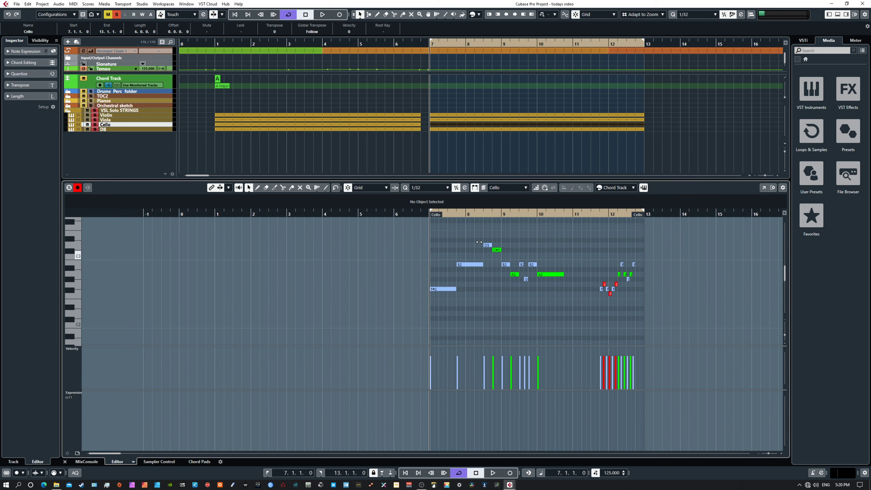
drag(400, 232, 656, 313)
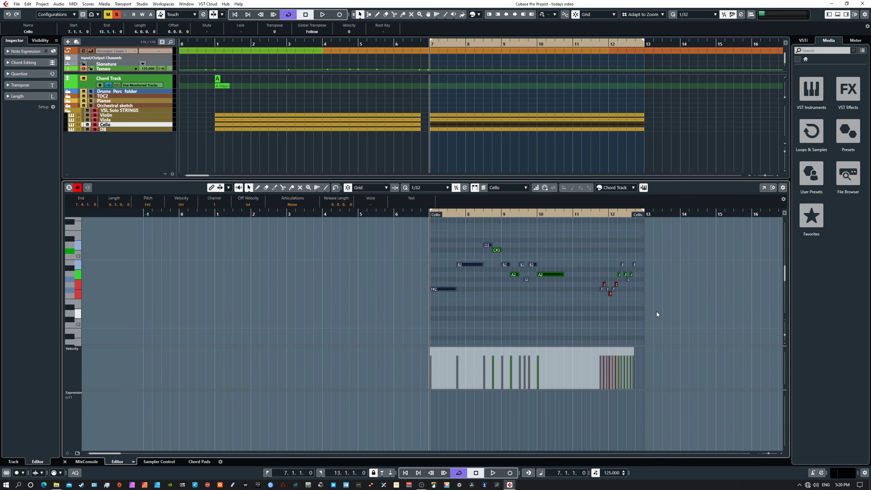
Step: Display only the DB part of bars 7–13 and examine its notes across the pitch range
click(545, 129)
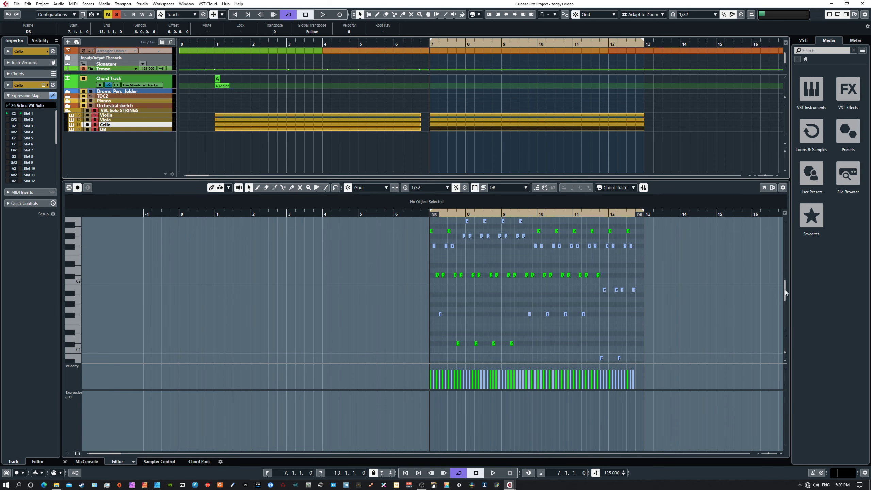
mouse_move(786, 290)
mouse_down()
mouse_move(786, 269)
mouse_move(783, 293)
mouse_up()
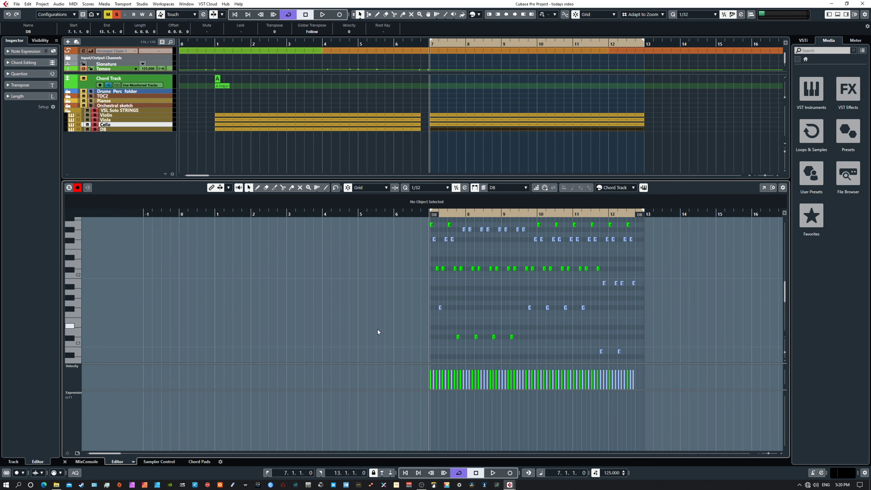
scroll(688, 329, up, 2)
scroll(688, 327, up, 1)
scroll(687, 326, up, 1)
scroll(688, 326, down, 1)
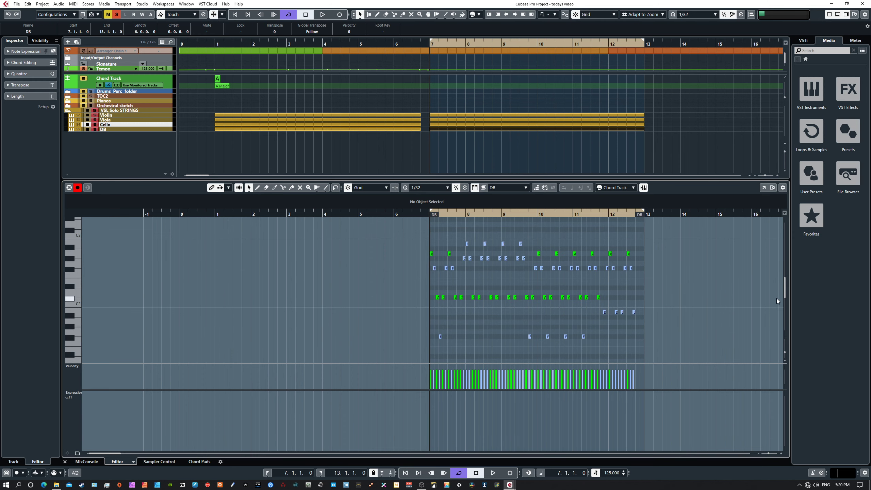
drag(786, 290, 785, 235)
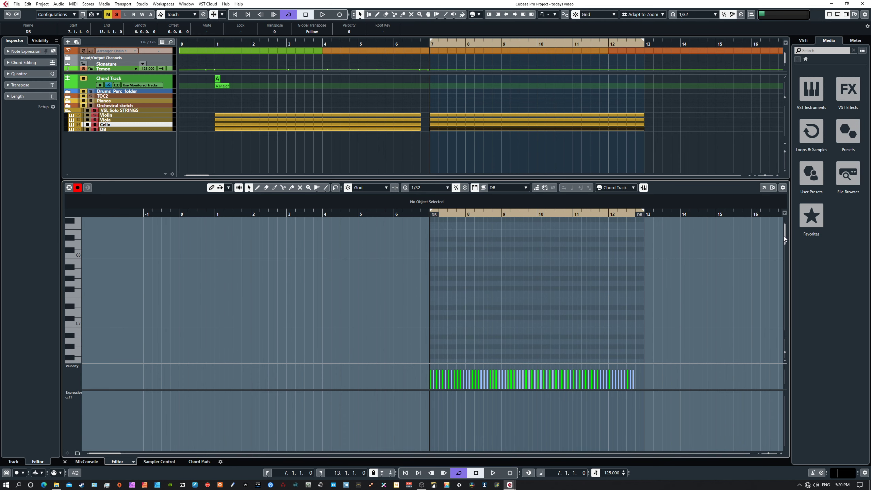
Step: Select the four string parts of bars 7–13, examine the Violin's Synchron Player articulation list and move the player window away
drag(552, 97, 594, 145)
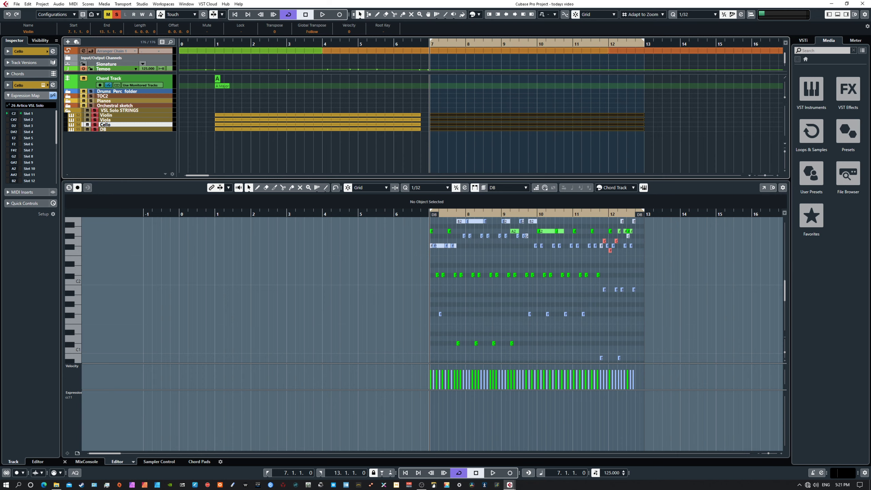
drag(870, 237, 477, 53)
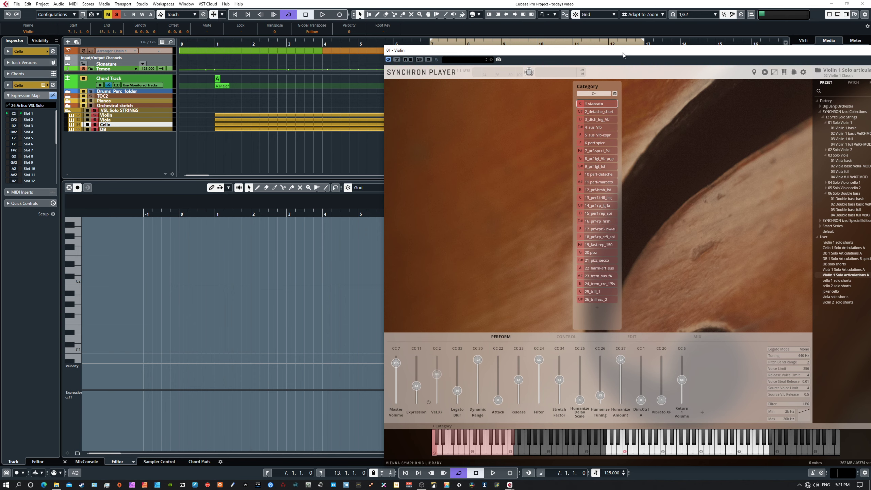
drag(623, 54, 577, 45)
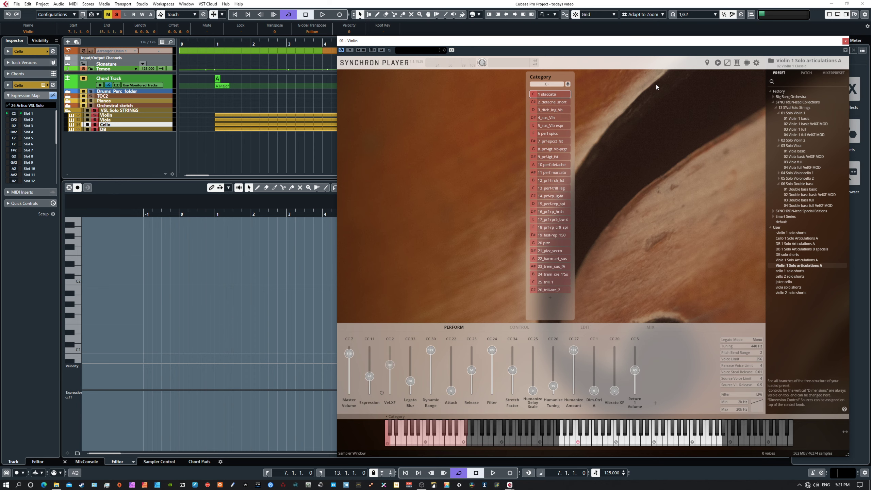
mouse_move(601, 44)
mouse_down()
mouse_move(572, 63)
mouse_move(600, 65)
mouse_move(592, 45)
mouse_move(577, 38)
mouse_move(586, 46)
mouse_up()
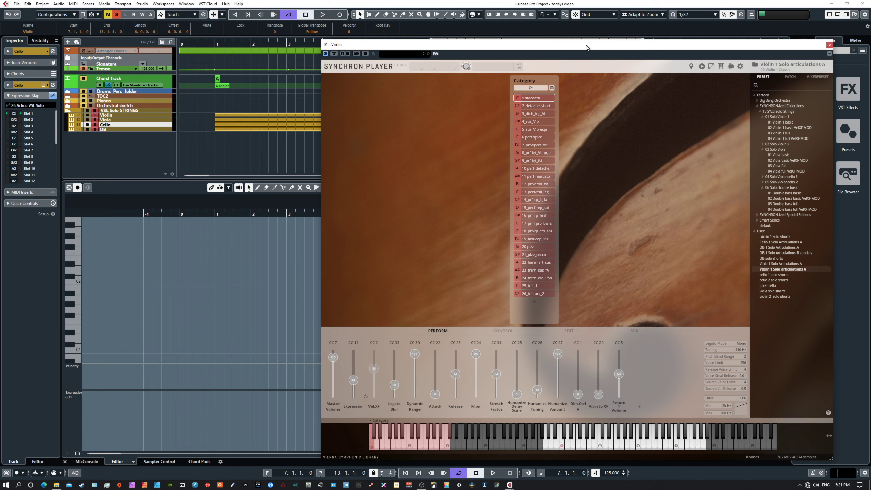
drag(586, 47, 567, 51)
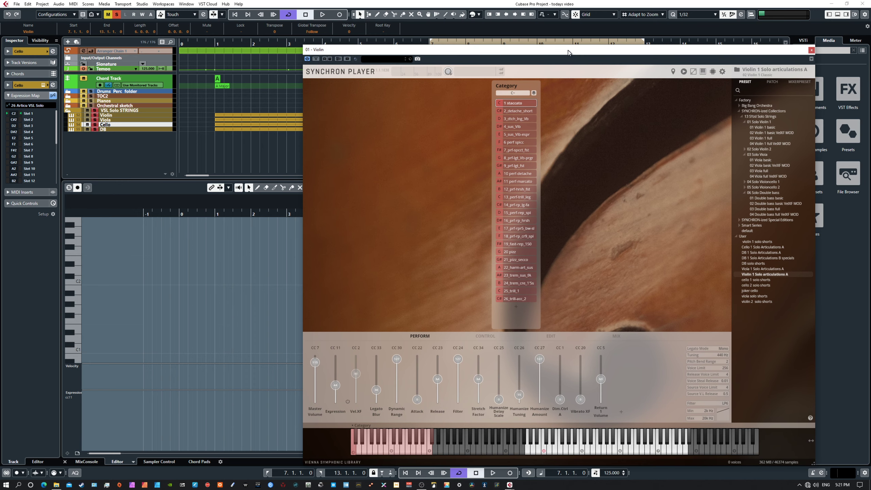
drag(568, 51, 813, 233)
drag(870, 233, 566, 55)
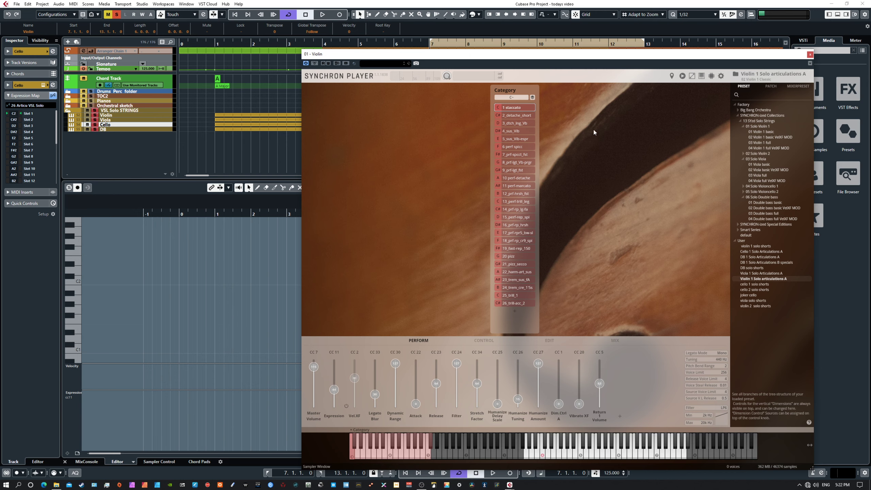
drag(543, 54, 870, 254)
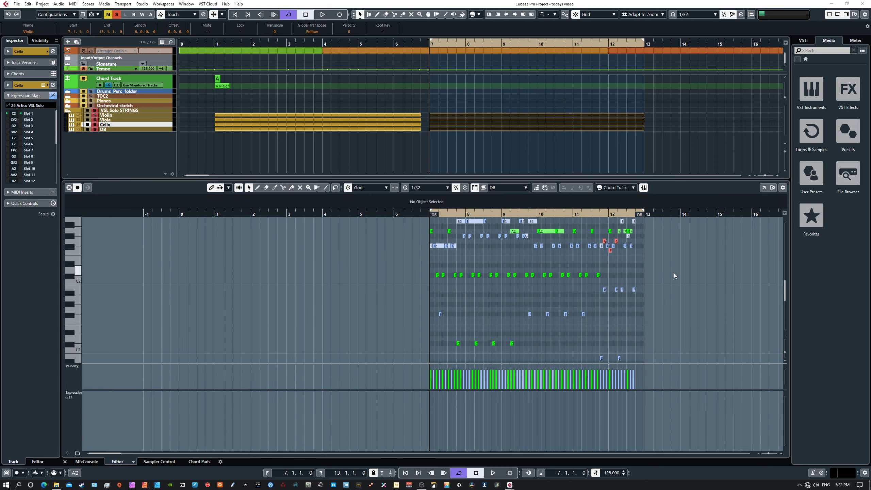
Step: Compare the note velocities of the Violin, Viola, Cello and DB parts in bars 7–13, enlarging the Violin part's velocity lane
click(532, 115)
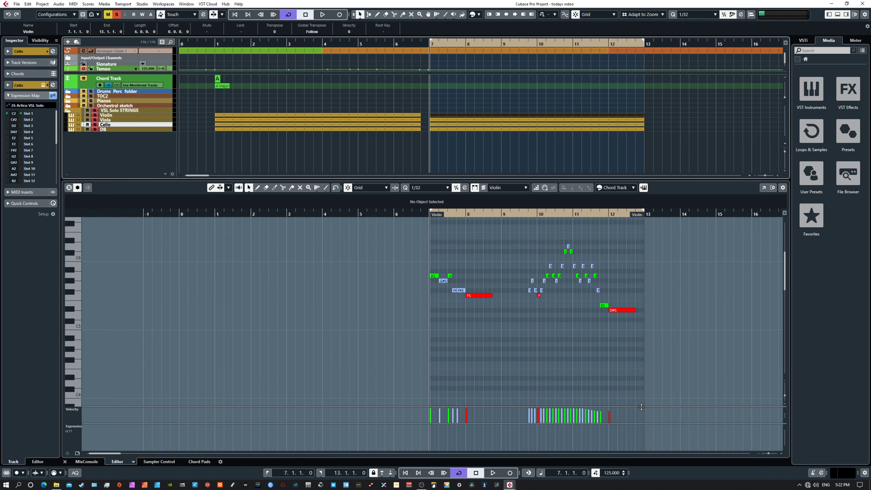
drag(643, 407, 678, 372)
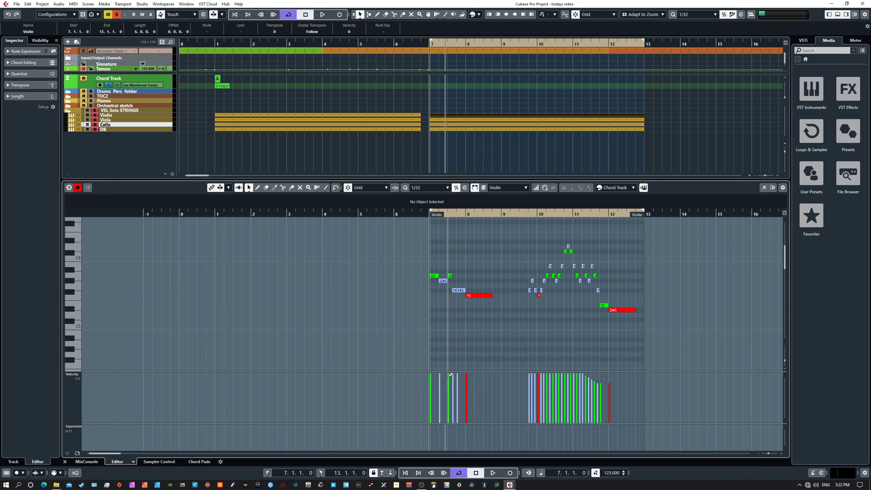
click(571, 119)
click(570, 124)
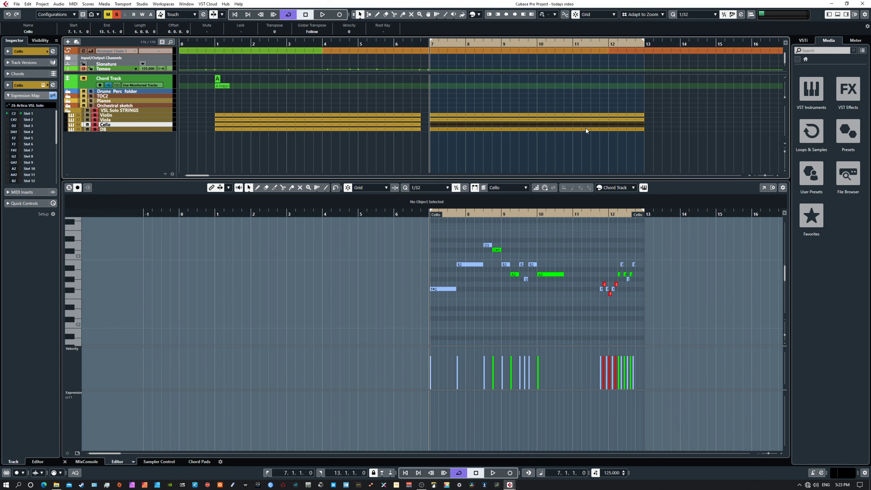
click(585, 129)
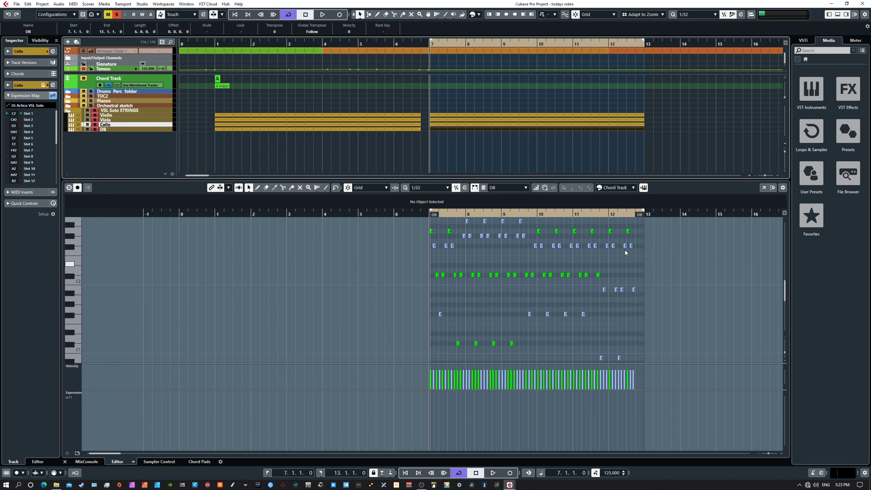
click(556, 116)
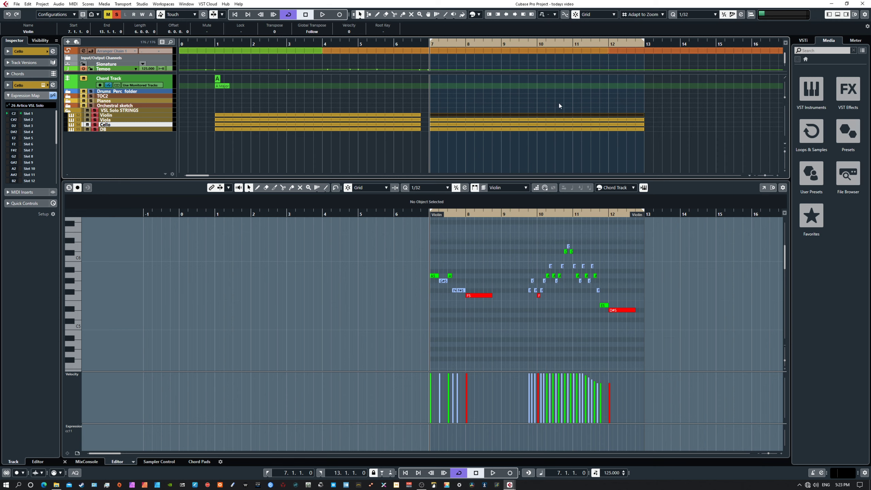
Step: Select the four string parts of bars 7–13, play the passage through and stop playback at its end
drag(559, 103, 604, 143)
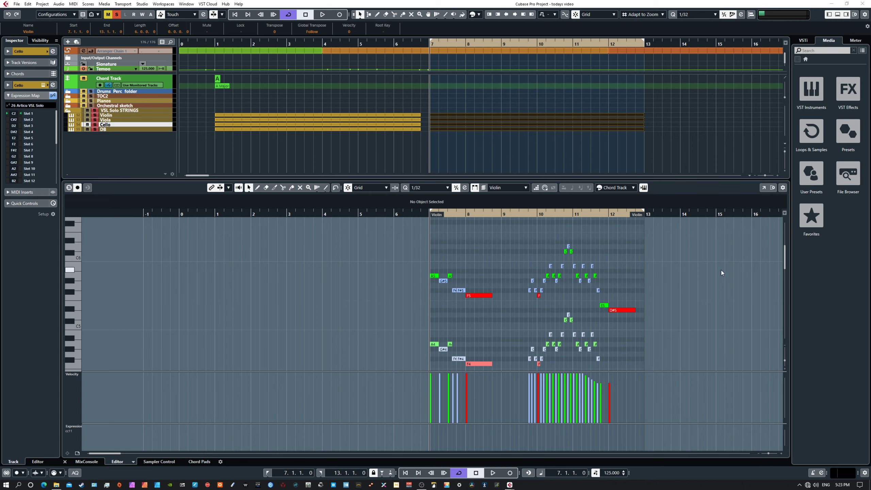
key(space)
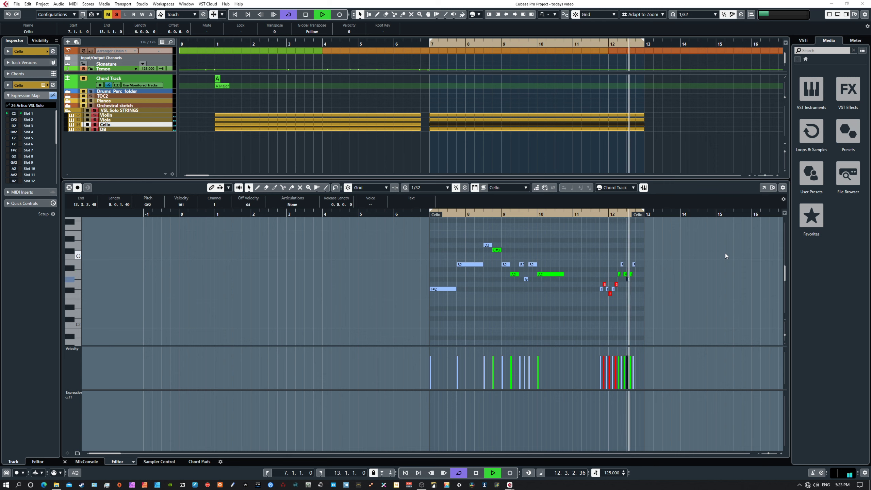
key(space)
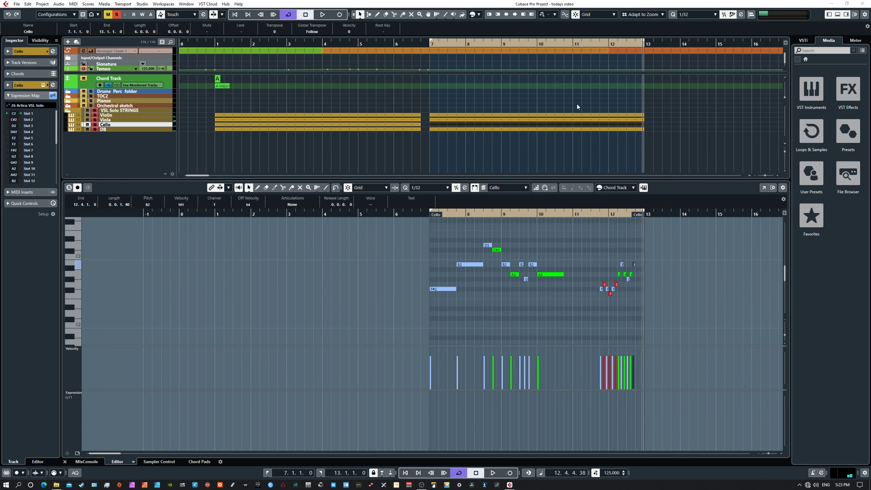
Step: Reselect the four string parts of bars 7–13 and review their combined notes from the bass up to the violin register
drag(577, 104, 618, 144)
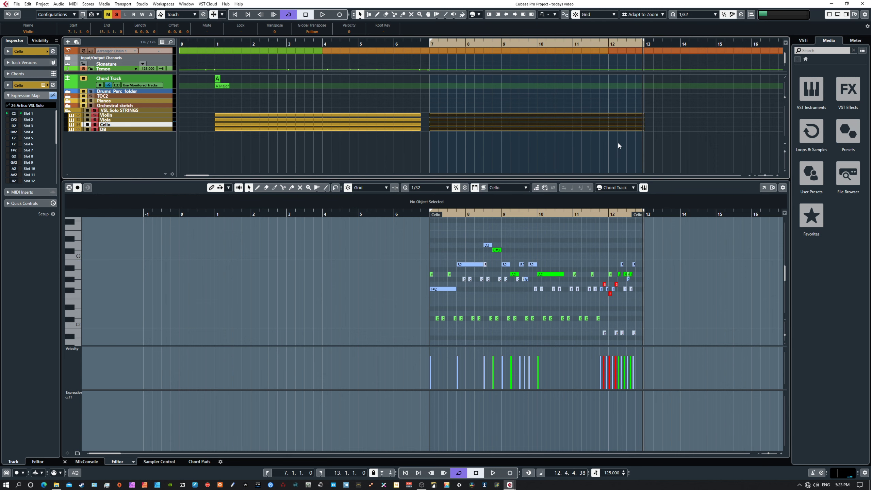
scroll(601, 307, up, 2)
scroll(601, 306, up, 10)
scroll(601, 307, down, 15)
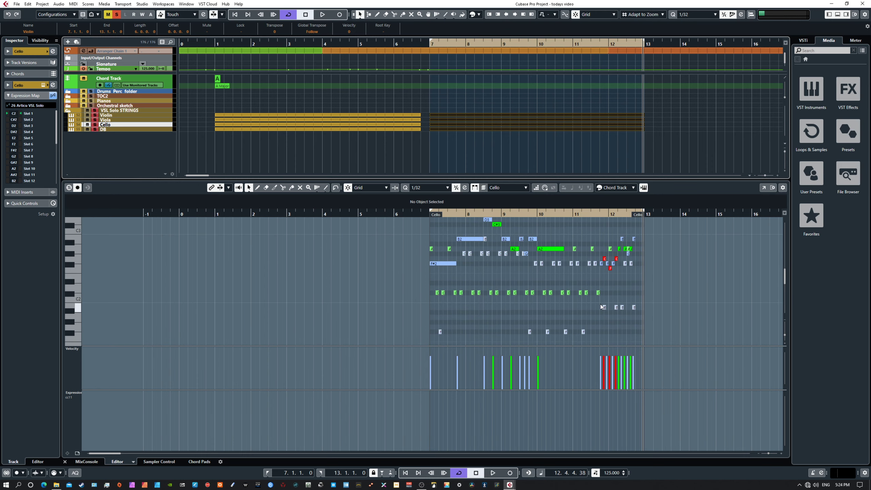
scroll(602, 306, up, 6)
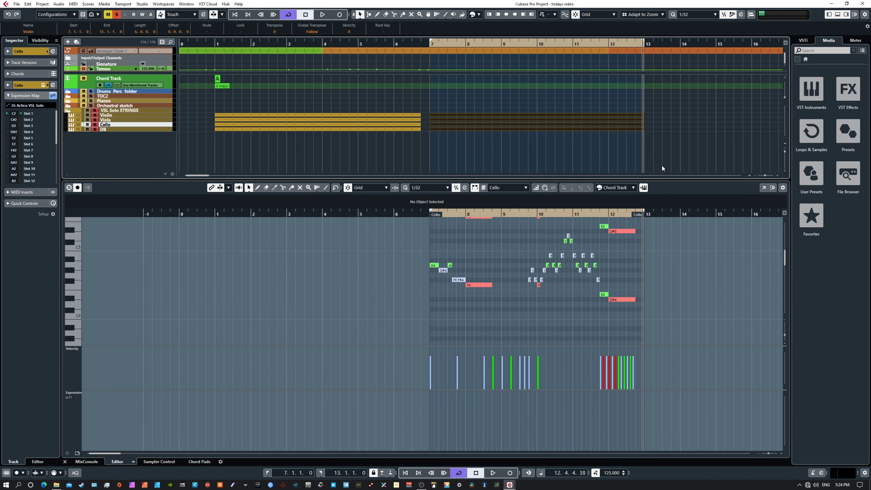
Step: Select the four string parts of bars 1–6 to display their notes, velocities and expression curve
drag(391, 110, 406, 139)
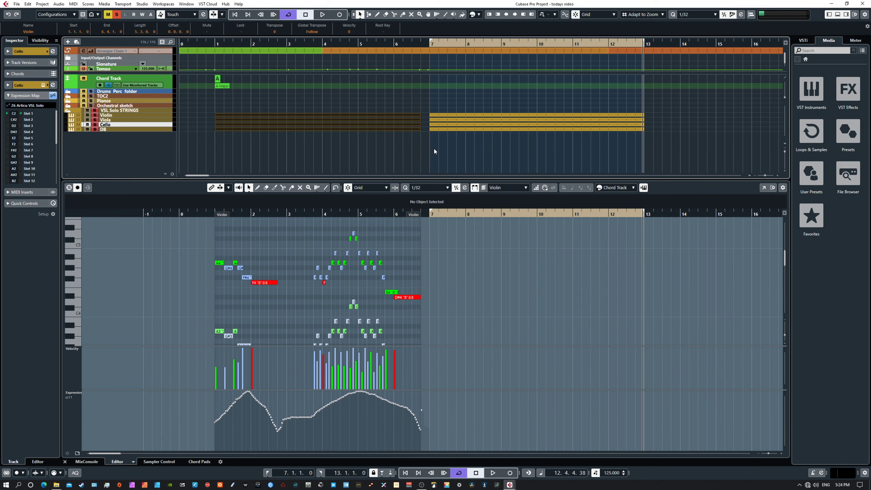
Step: Loop the range of the four string parts of bars 1–6 and play them together from the start
key(p)
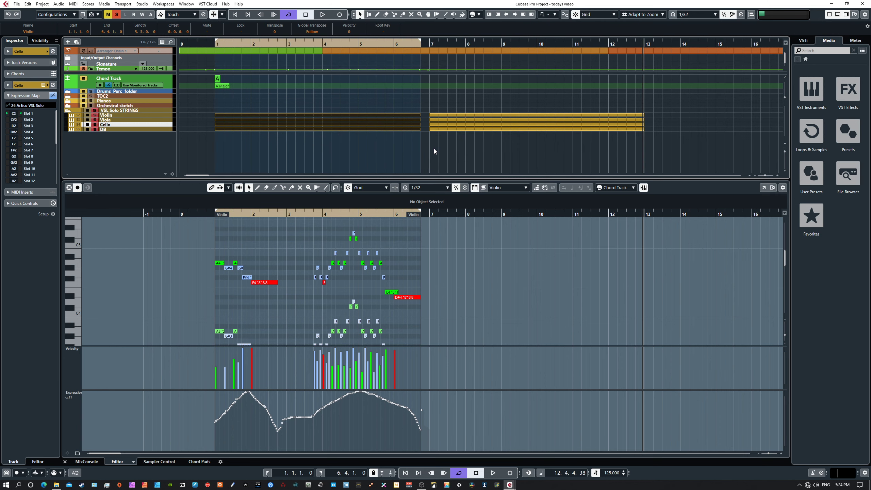
key(KP_1)
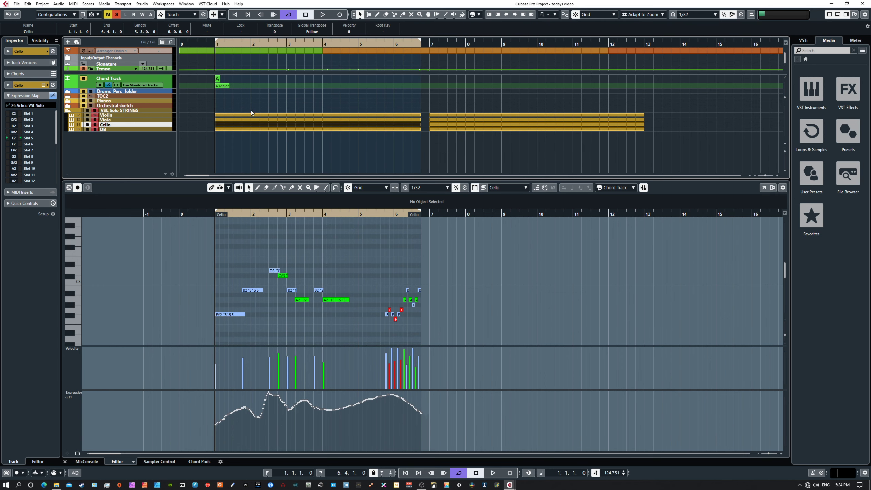
drag(283, 100, 316, 138)
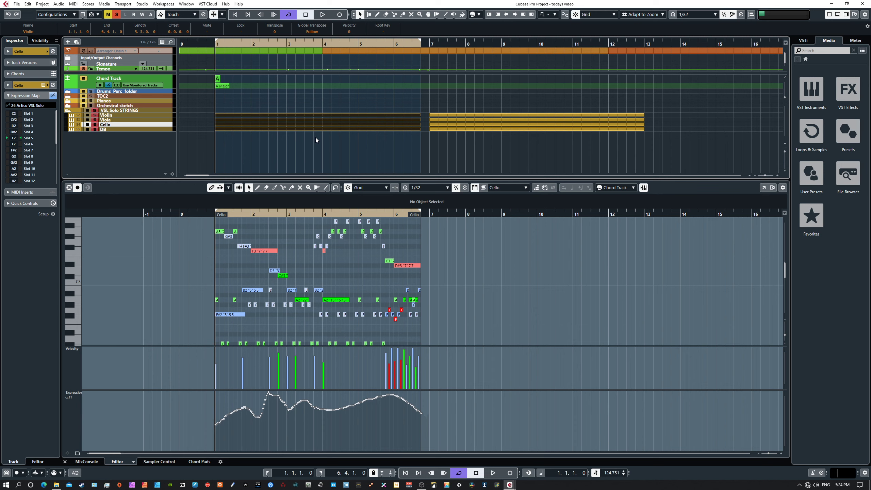
scroll(443, 298, up, 2)
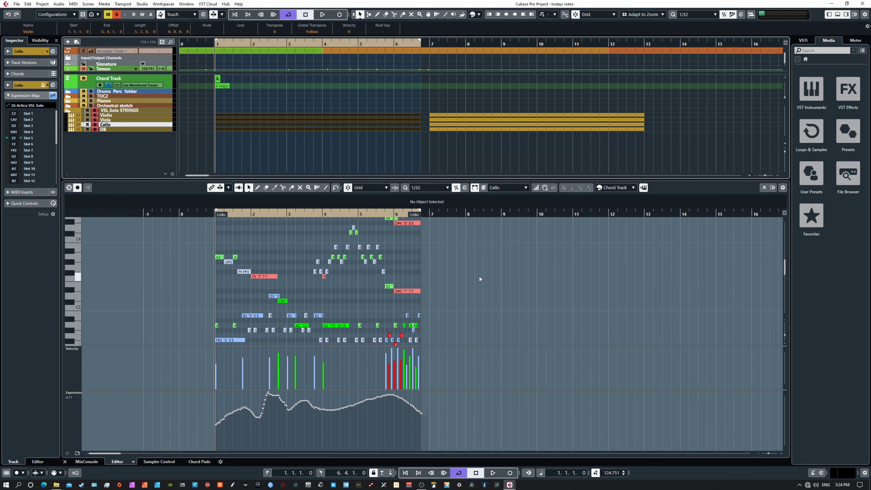
key(space)
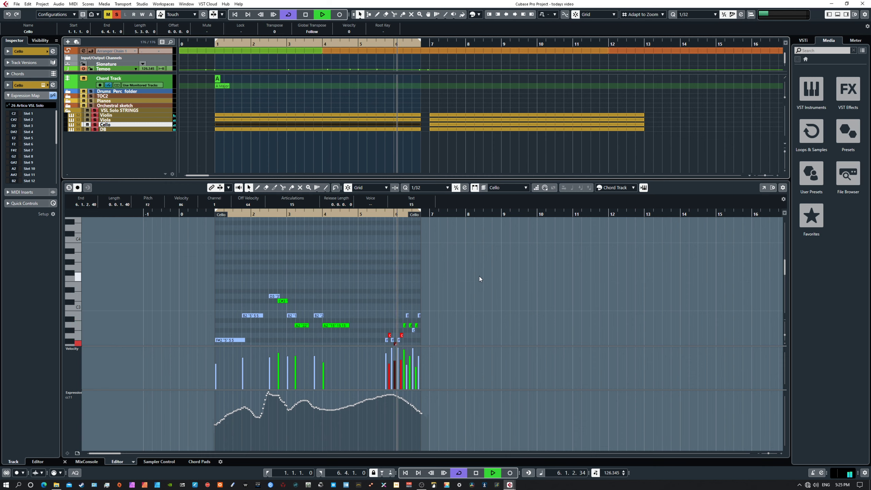
Step: Review the Violin, Viola, Cello and DB parts of bars 1–6 one by one during playback, then stop and return to bar 1
click(381, 117)
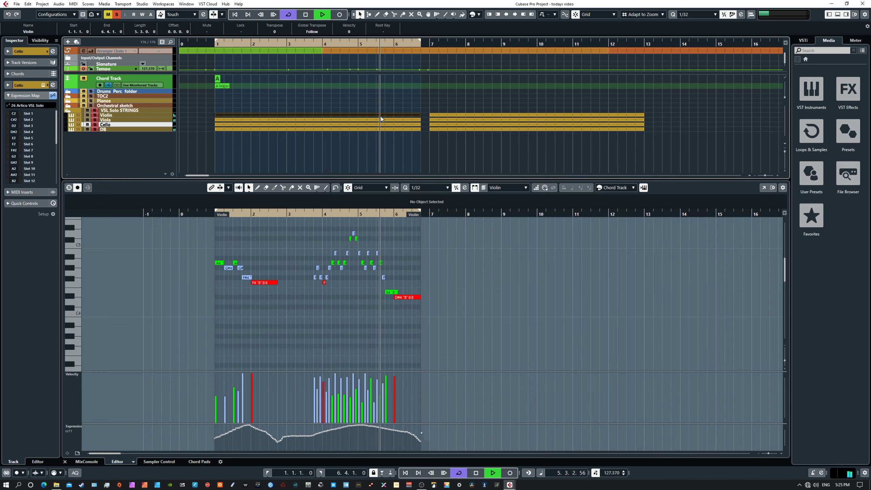
click(381, 120)
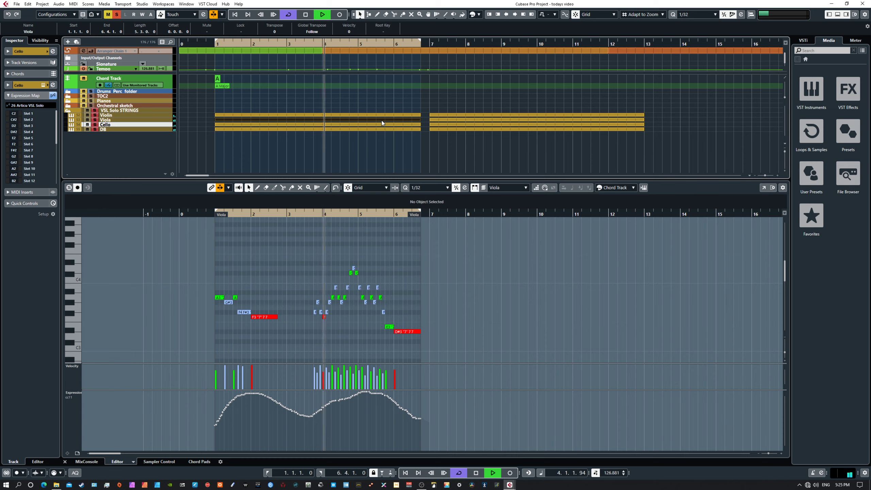
click(381, 124)
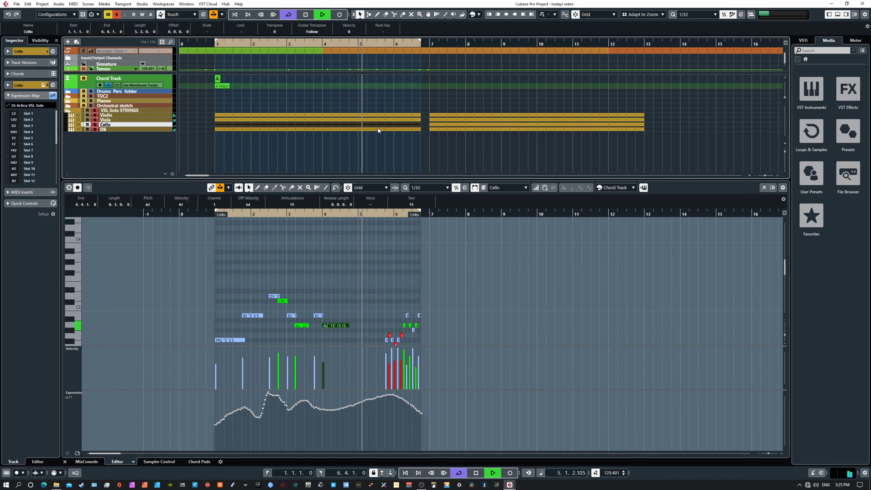
click(377, 129)
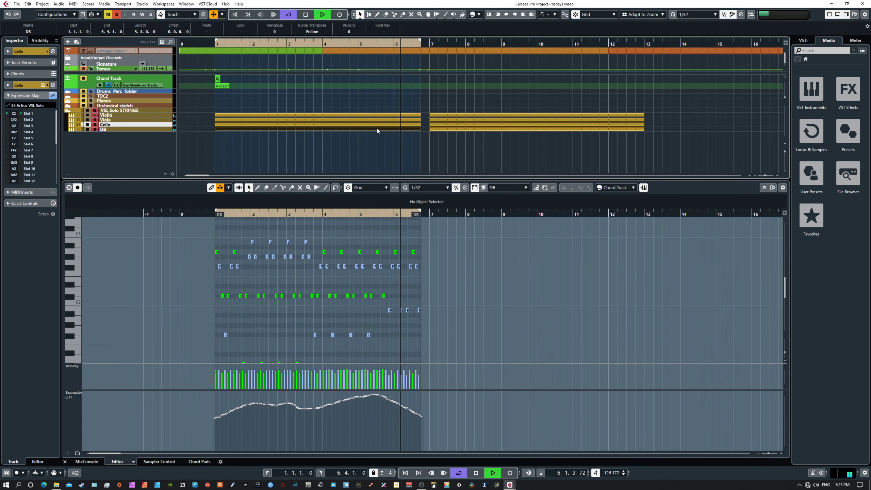
key(Up)
key(space)
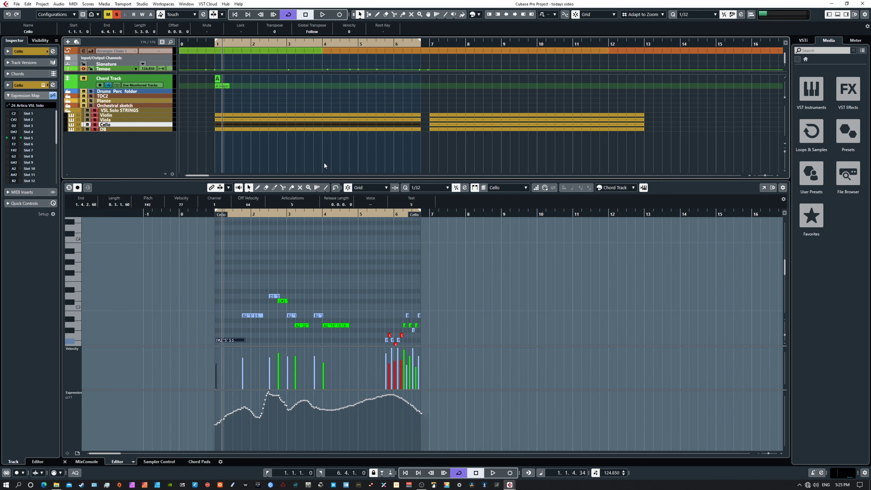
key(KP_1)
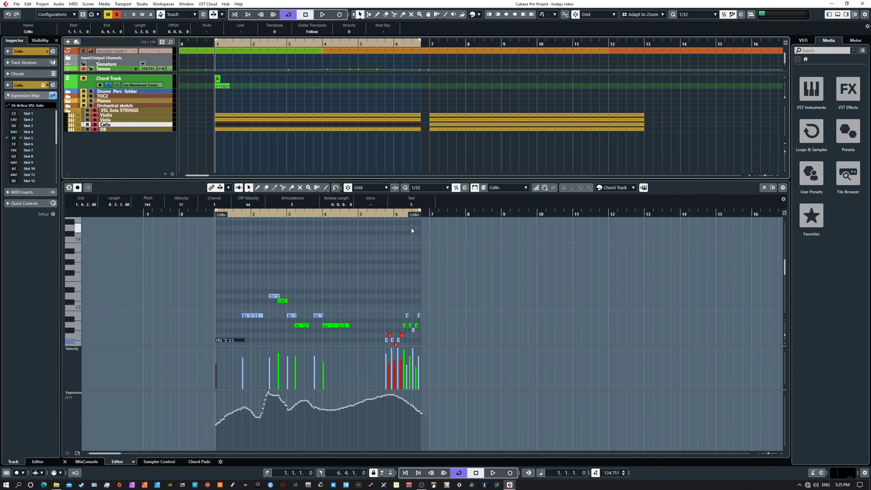
Step: Compare the note velocities and expression of the Violin part in bars 1–6 with those in bars 7–13
click(373, 114)
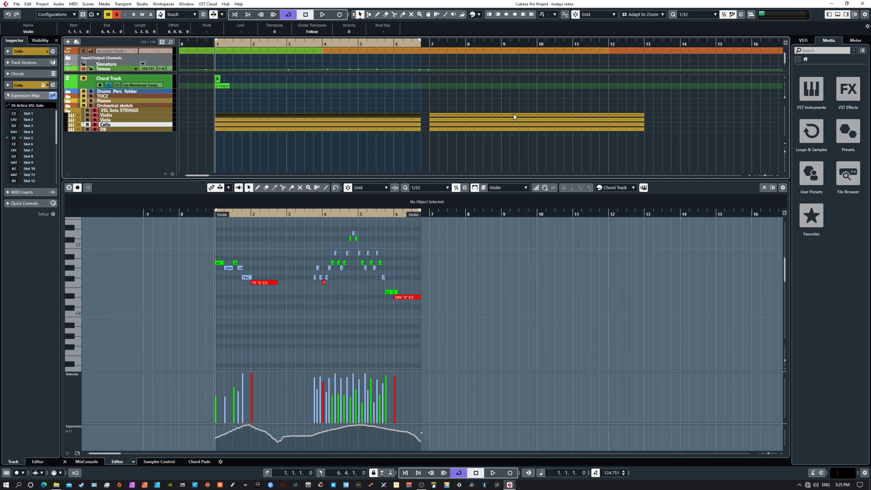
click(488, 116)
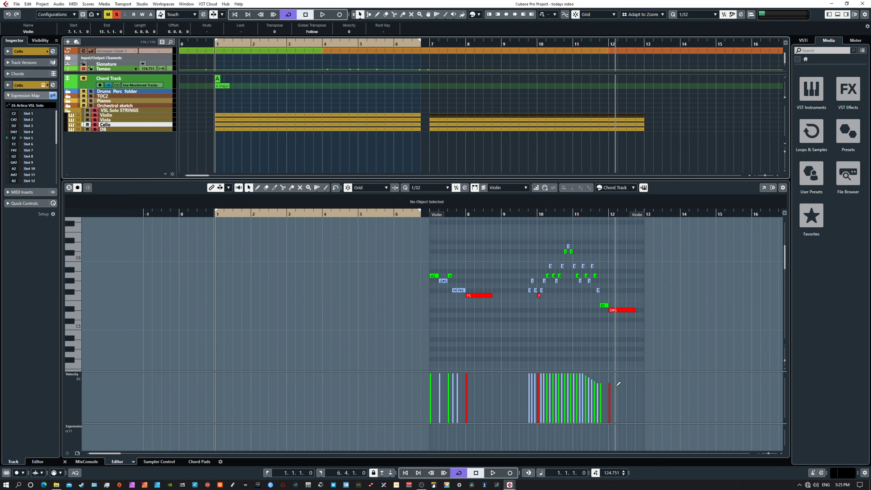
click(394, 116)
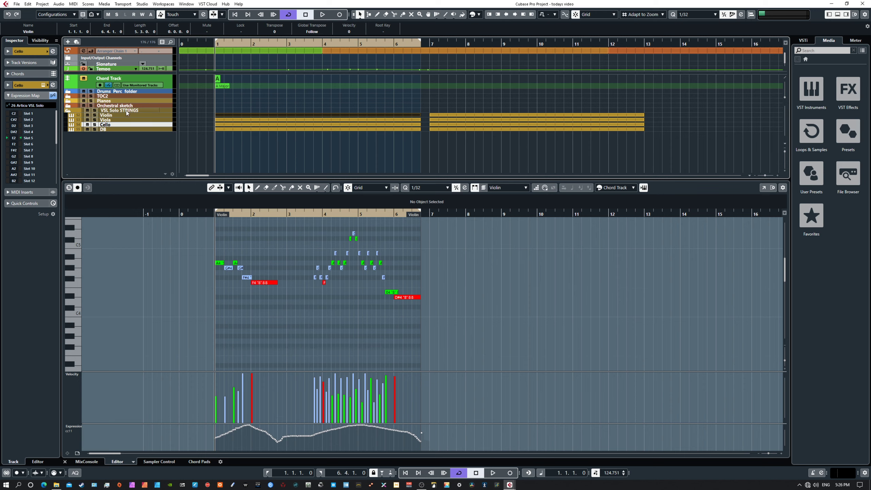
Step: Solo the Violin track and briefly play the start of the bars 1–6 passage
click(95, 116)
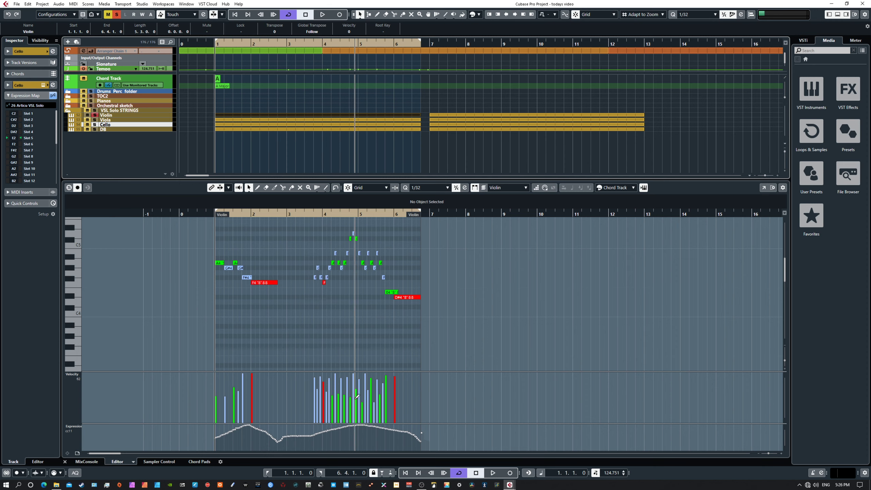
click(359, 378)
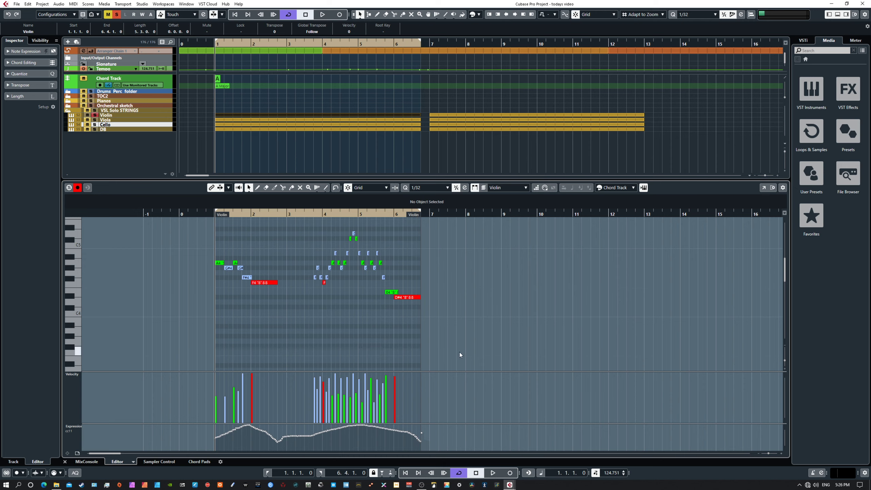
key(space)
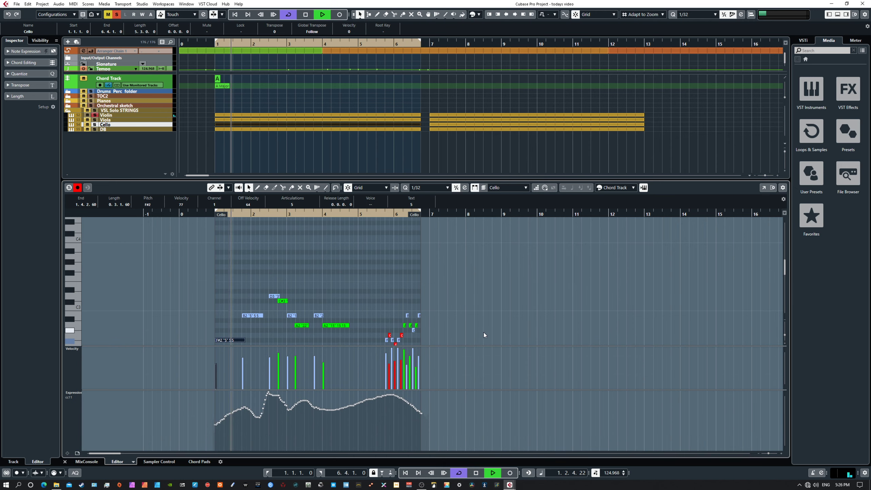
key(space)
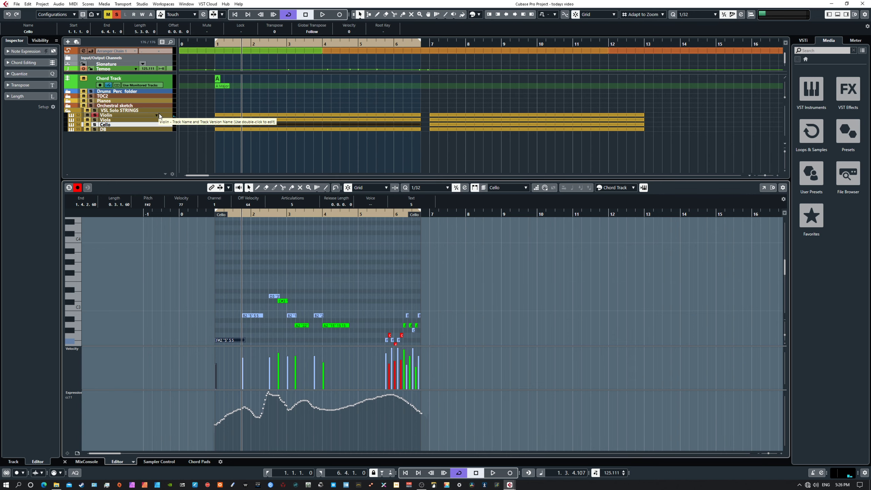
Step: Select the Violin track and its part in bars 1–6, play the soloed line and stop playback
click(155, 116)
click(258, 115)
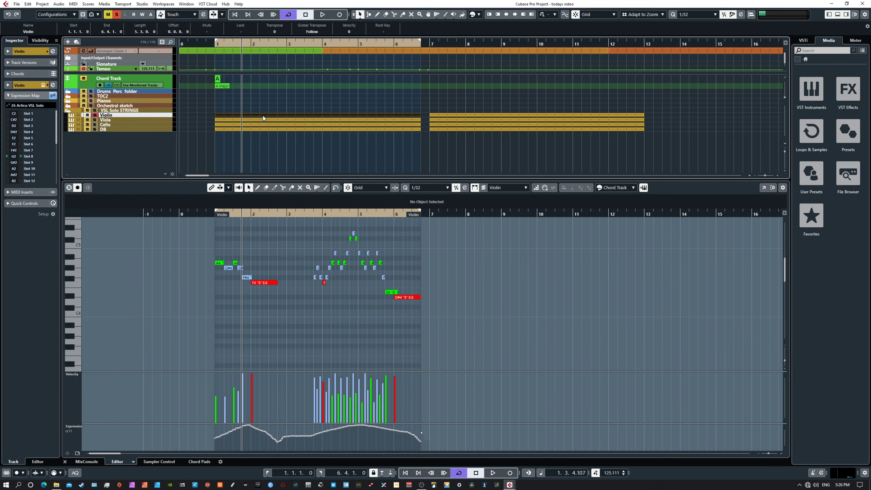
key(space)
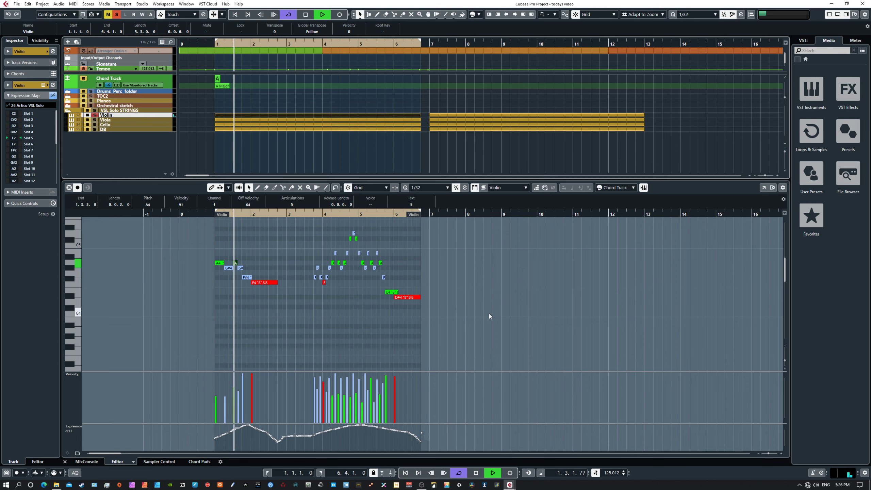
key(space)
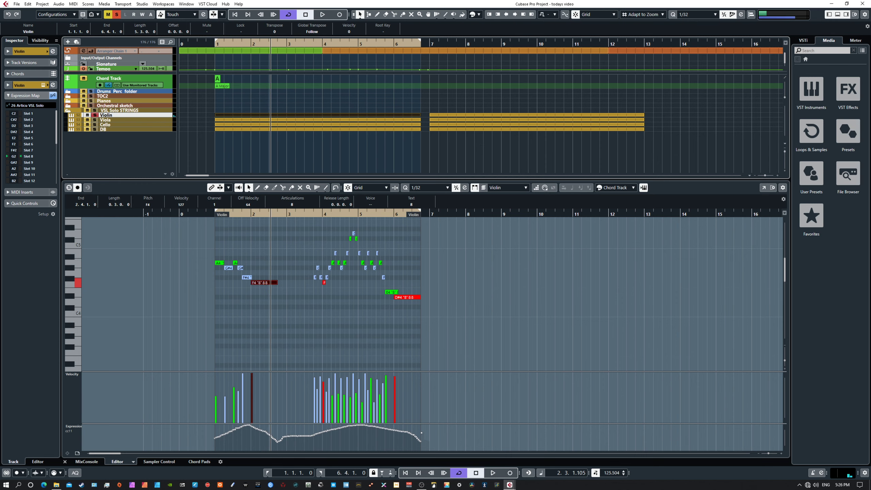
Step: Bring the Violin's Synchron Player window into view, watch its articulations while playing bars 1–6, and move it off screen again
drag(868, 343, 563, 54)
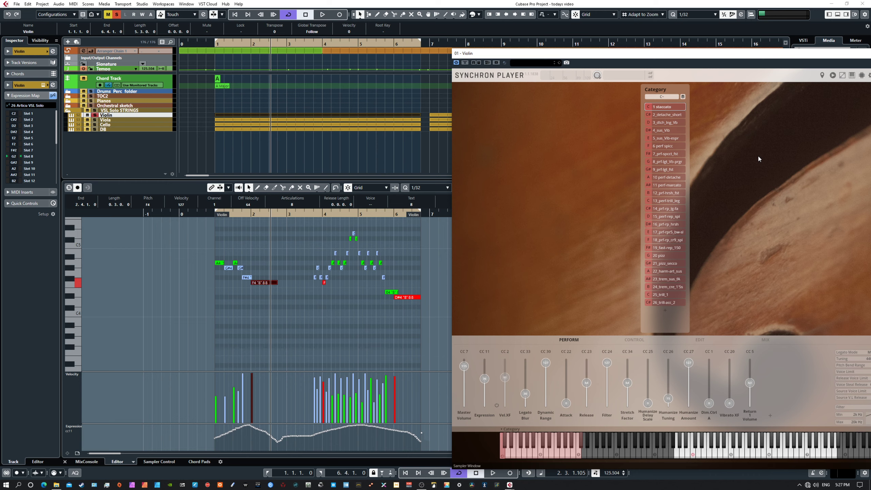
key(space)
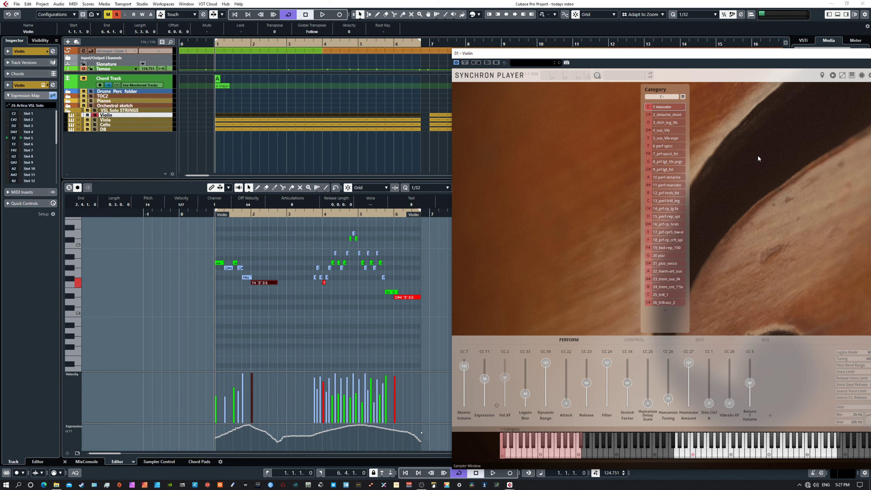
key(space)
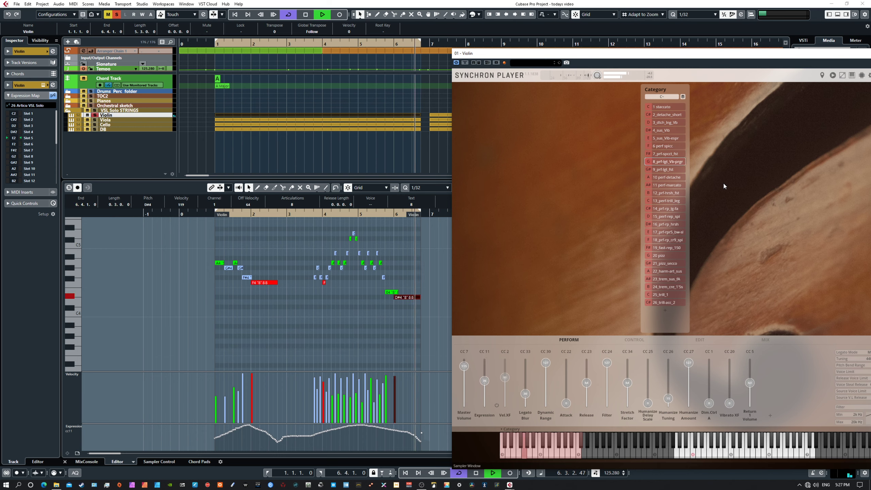
key(space)
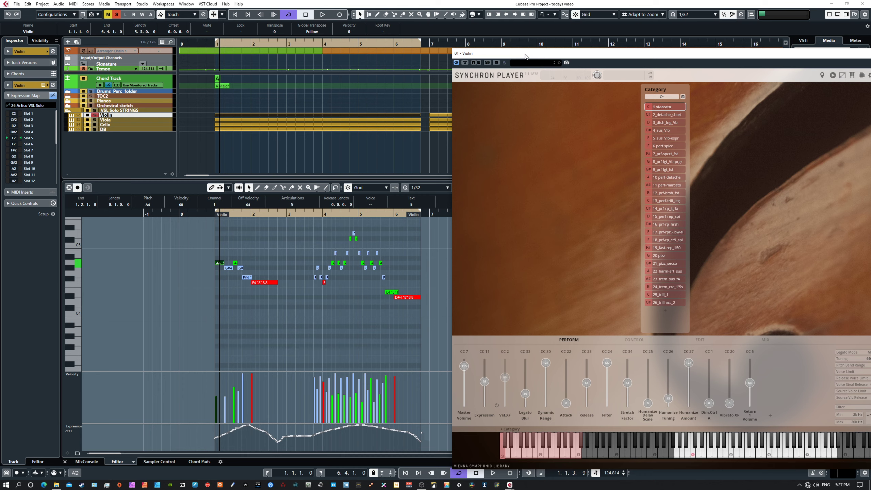
drag(525, 54, 870, 242)
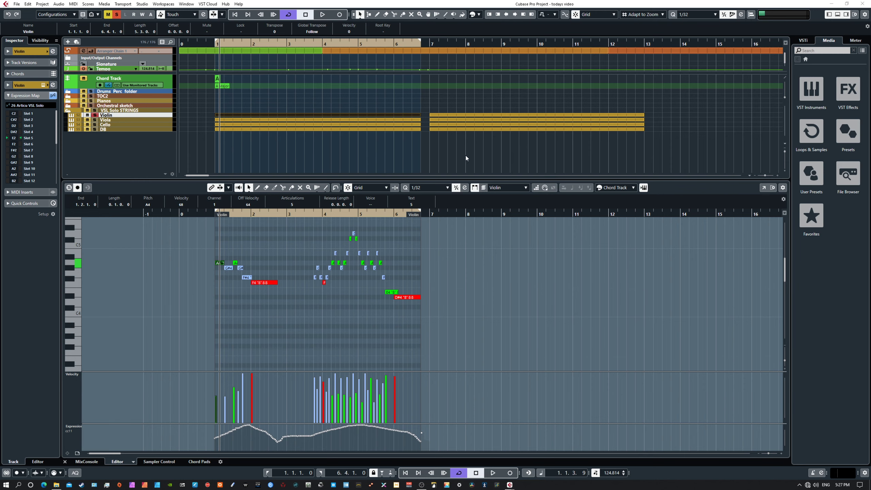
Step: Compare the Violin parts of bars 7–13 and bars 1–6 again, and enlarge the expression lane for bars 1–6
click(496, 117)
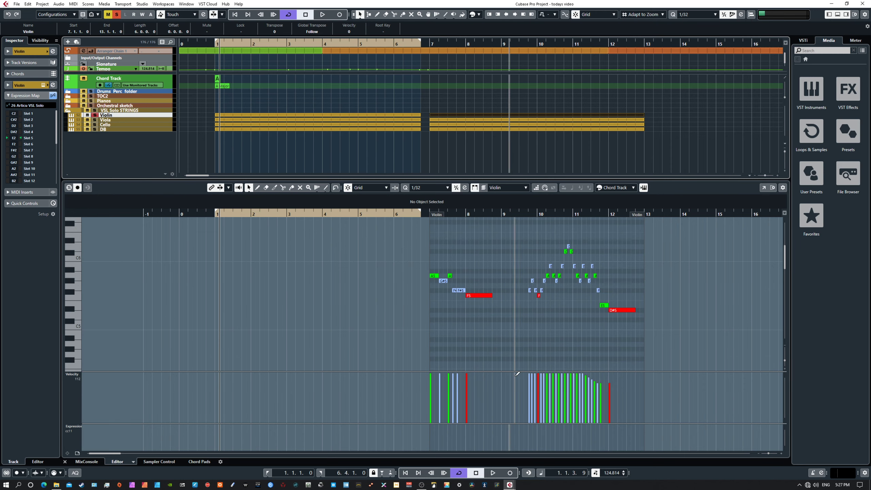
click(305, 117)
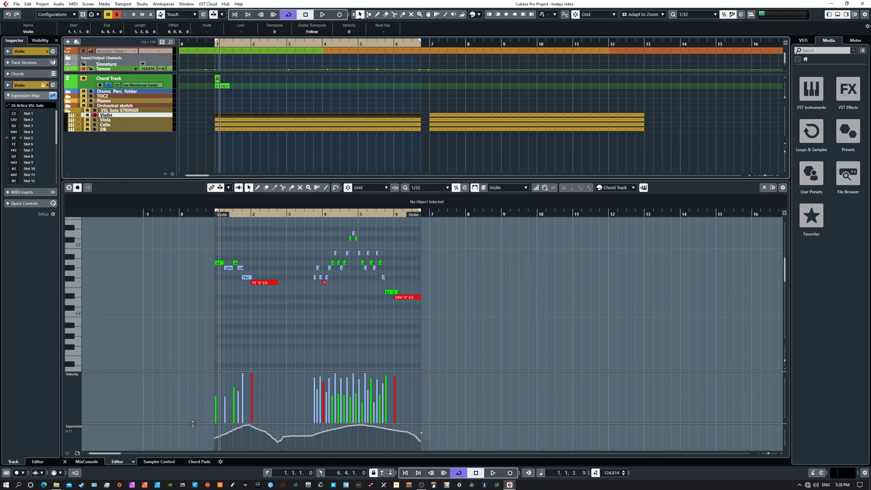
drag(192, 424, 198, 376)
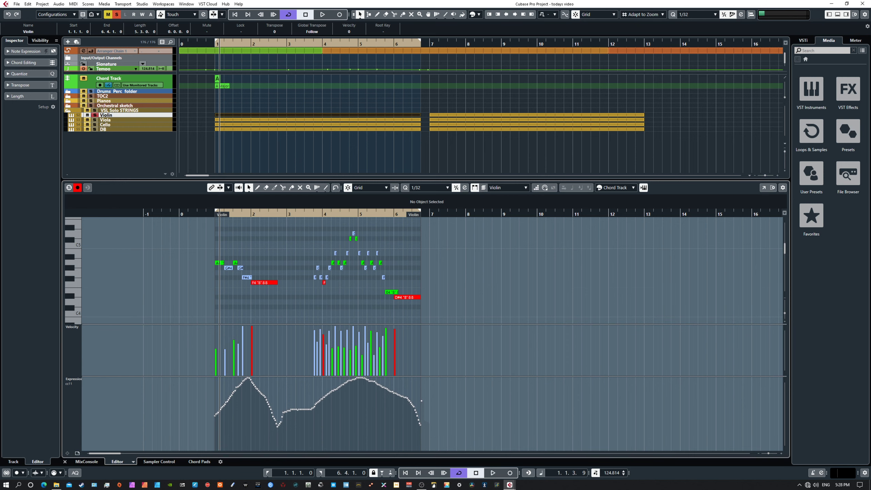
Step: Move the CC 11 Expression slider up and down in the Violin's Synchron Player, and move the player window off screen
drag(870, 329, 555, 68)
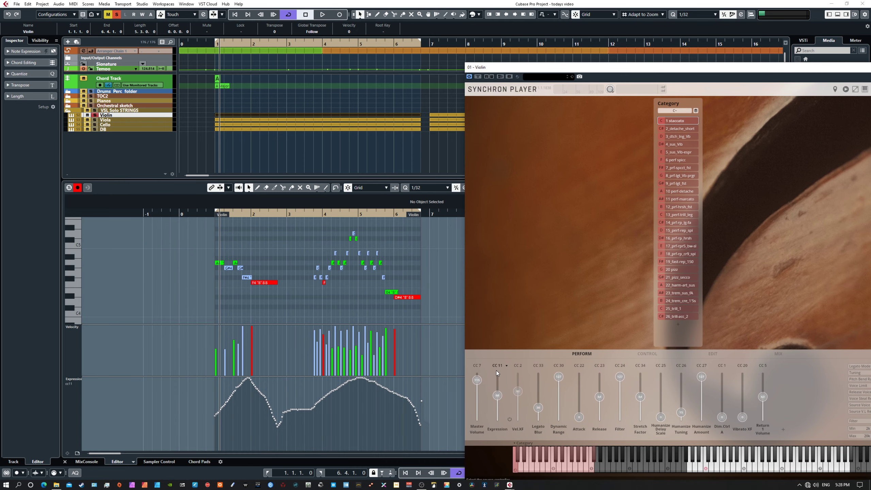
mouse_move(498, 395)
mouse_down()
mouse_move(497, 378)
mouse_move(498, 413)
mouse_move(497, 380)
mouse_move(498, 410)
mouse_move(498, 393)
mouse_up()
mouse_move(499, 397)
mouse_down()
mouse_move(499, 385)
mouse_move(502, 416)
mouse_move(502, 383)
mouse_move(502, 422)
mouse_move(502, 381)
mouse_move(501, 403)
mouse_up()
drag(499, 401, 500, 375)
mouse_move(499, 377)
mouse_down()
mouse_move(498, 414)
mouse_move(500, 377)
mouse_move(498, 408)
mouse_move(501, 376)
mouse_move(500, 404)
mouse_move(500, 385)
mouse_up()
drag(498, 71, 870, 215)
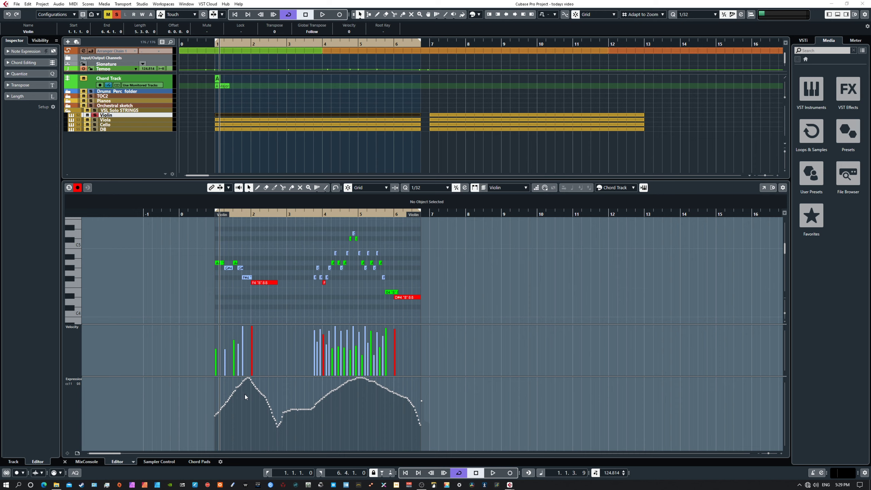
Step: Switch to the Draw tool over the Violin part's CC 11 expression lane
right_click(205, 409)
click(213, 408)
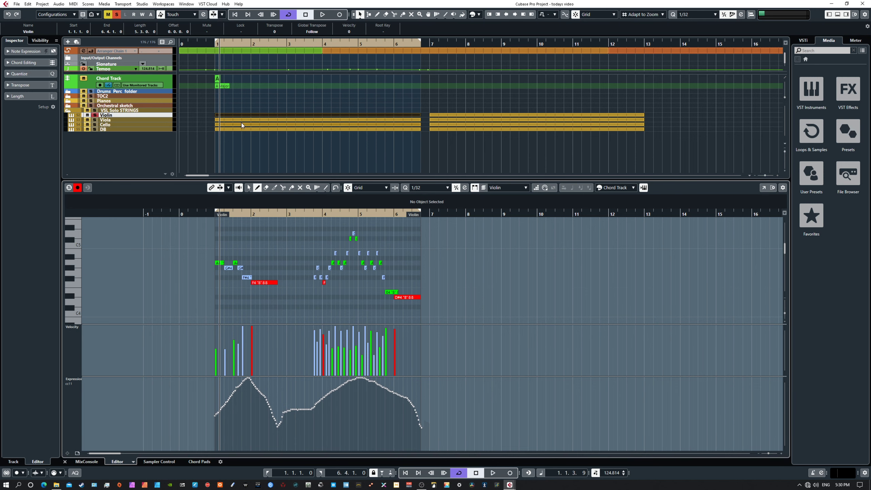
Step: Select the Viola part of bars 1–6 and its track to display the notes, velocities and expression curve
click(264, 120)
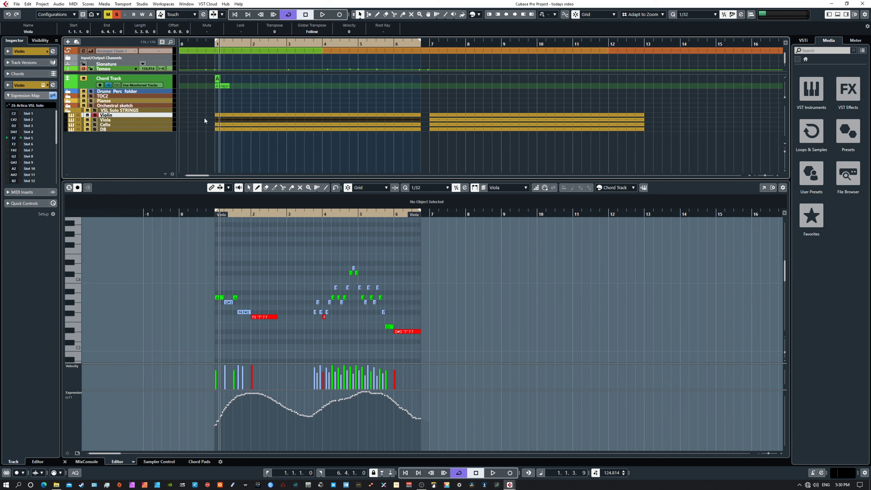
click(139, 119)
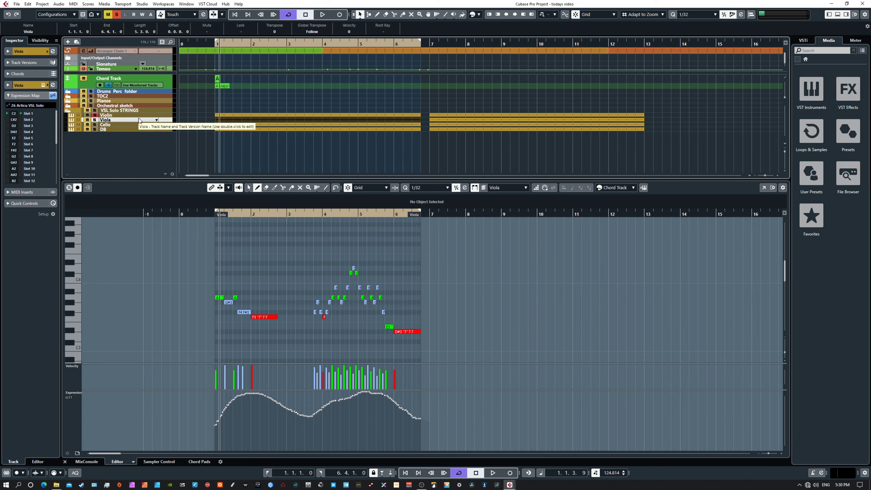
key(space)
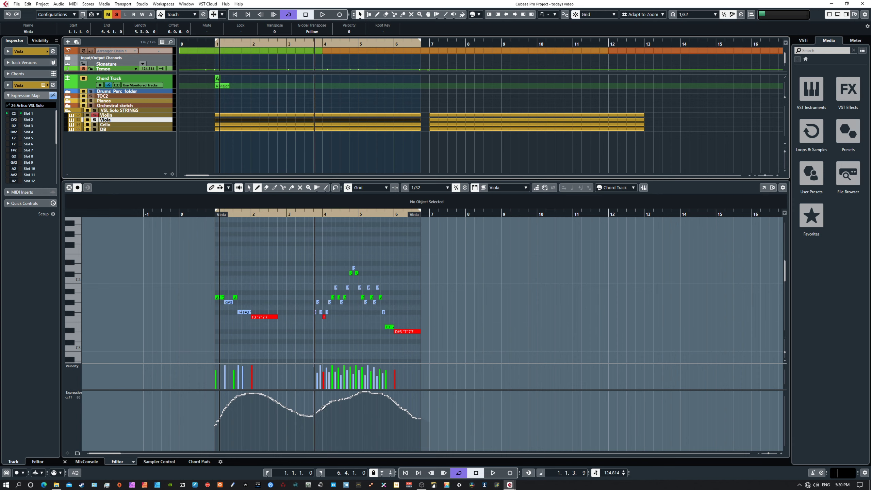
Step: Compare the Viola part of bars 7–13 with the Viola part of bars 1–6, and return the playback position to the start
key(space)
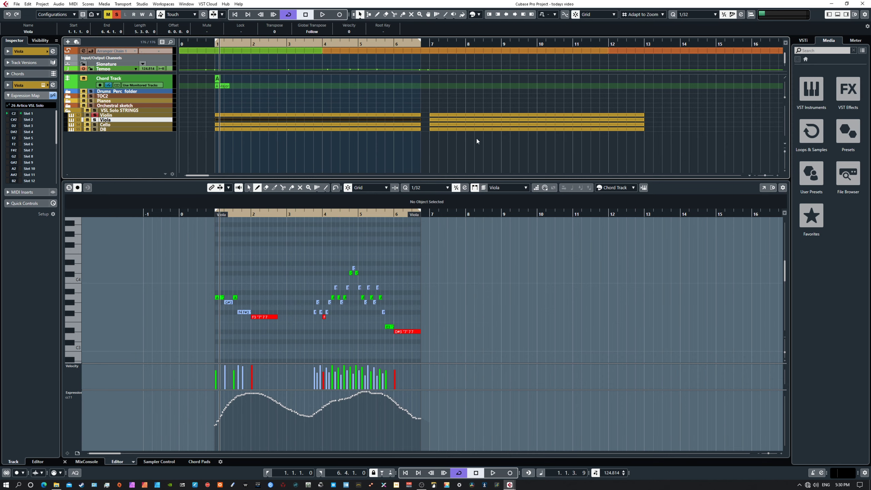
click(484, 120)
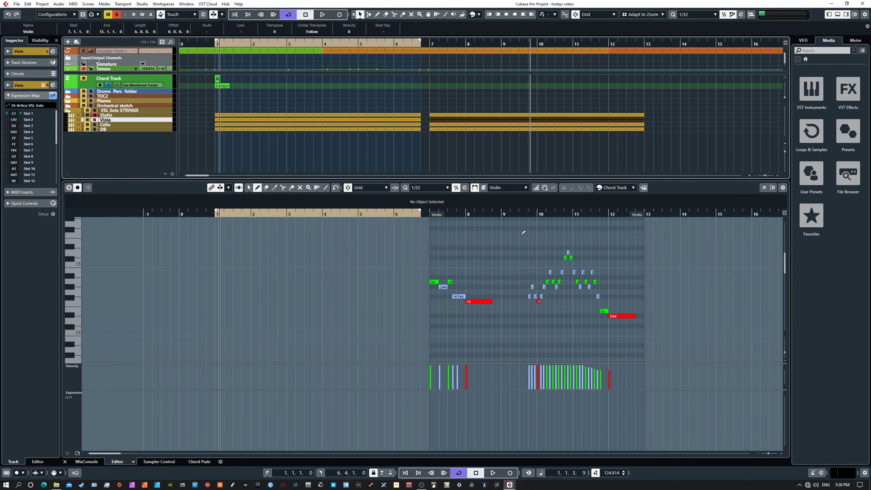
click(346, 121)
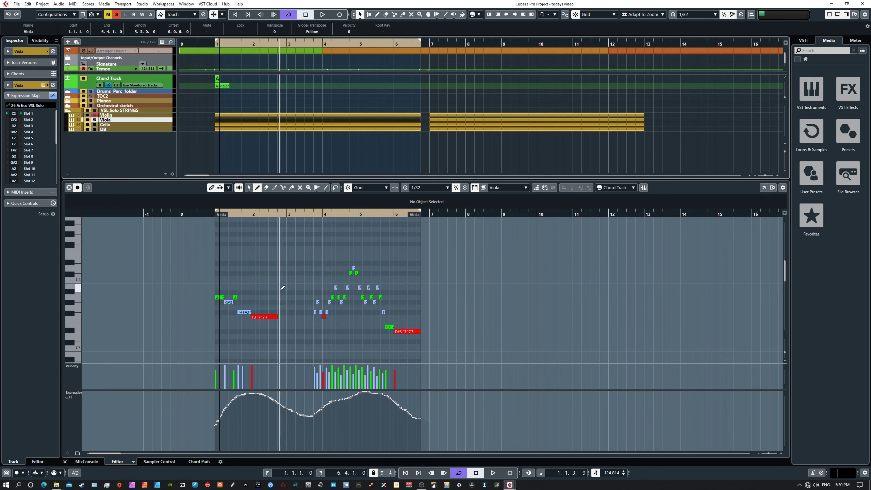
key(KP_1)
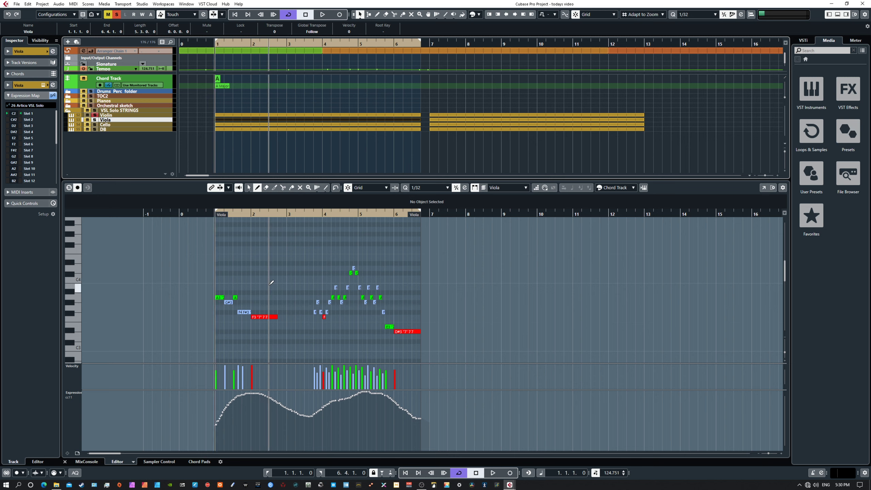
Step: Solo the Viola track instead of the Violin and play its part in bars 1–6
click(95, 119)
click(95, 115)
key(space)
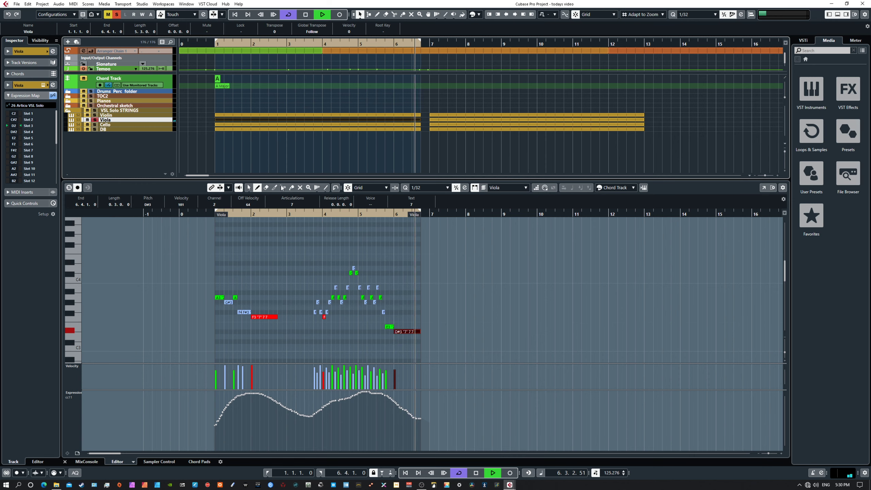
key(space)
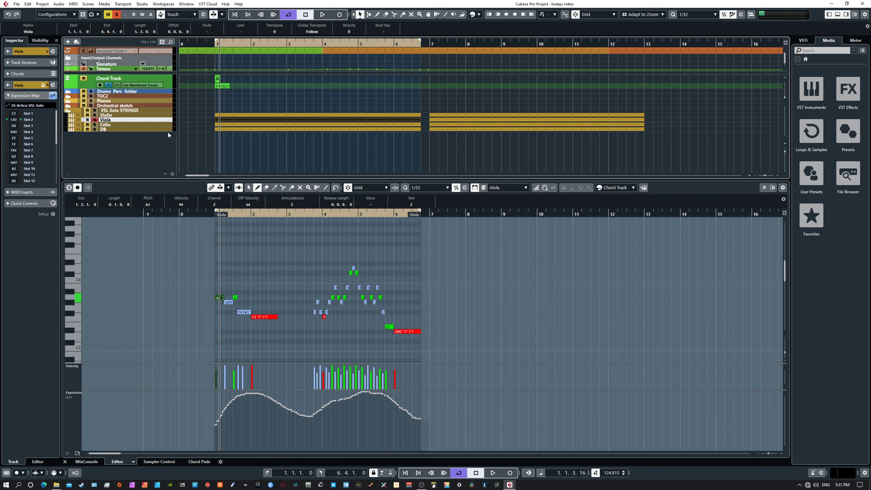
key(space)
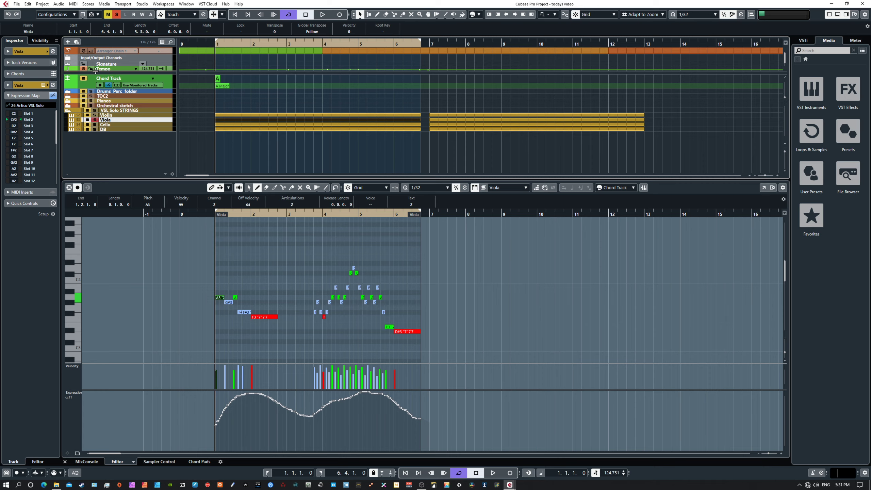
Step: Open the Tempo track's editor, examine the tempo curve over bars 1–6, and close the editor
click(120, 68)
click(53, 52)
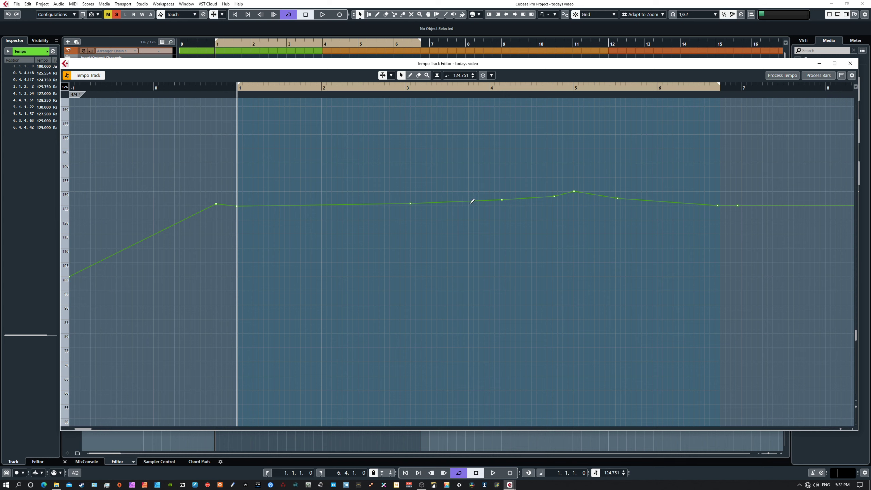
click(503, 199)
click(851, 65)
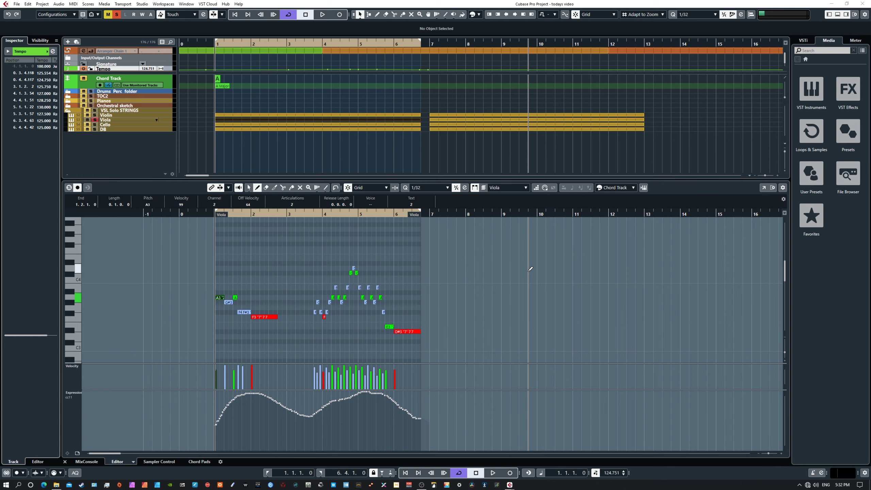
Step: Switch to the Object Selection tool and view all four string parts of bars 7–13 against the Violin part of bars 1–6
right_click(515, 255)
click(517, 256)
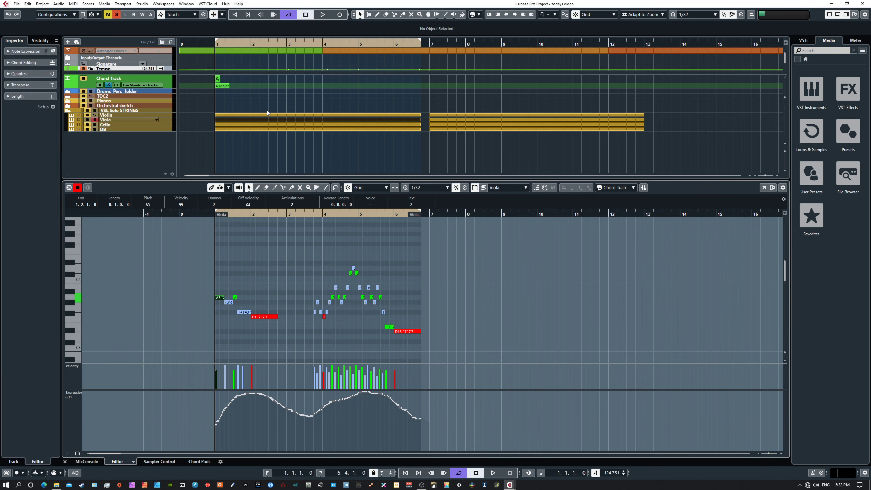
drag(511, 136, 483, 109)
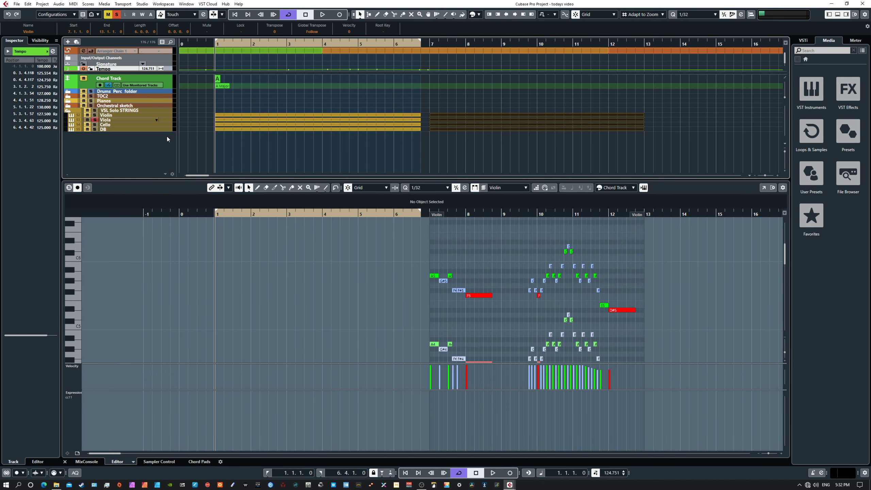
click(332, 115)
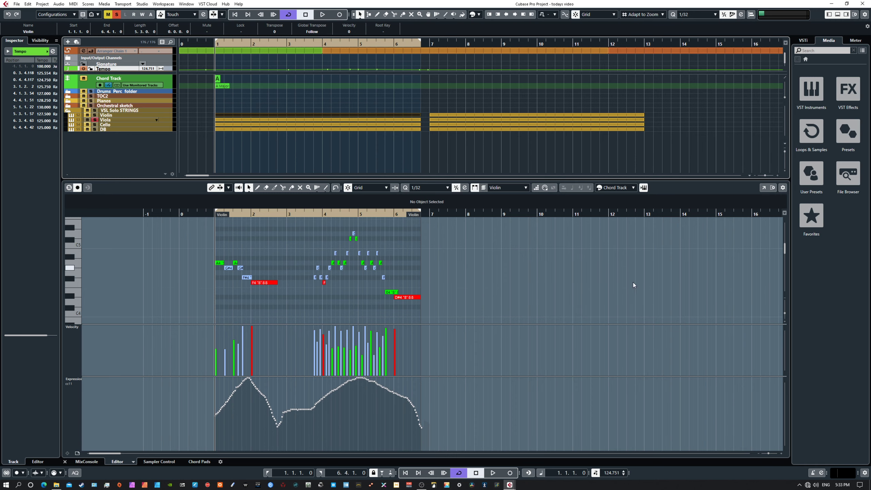
Step: Review the Violin's Synchron Player articulations and the Violin track's available commands, and move the player window off screen
drag(870, 86, 680, 73)
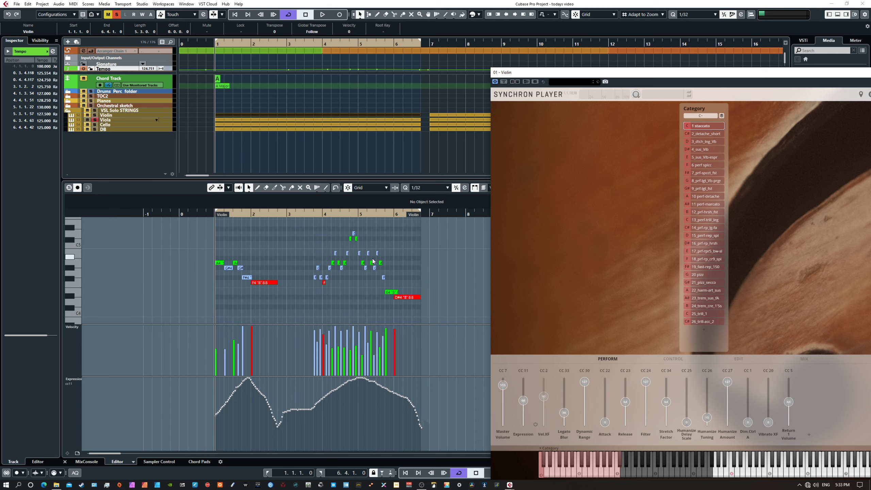
click(139, 114)
right_click(139, 115)
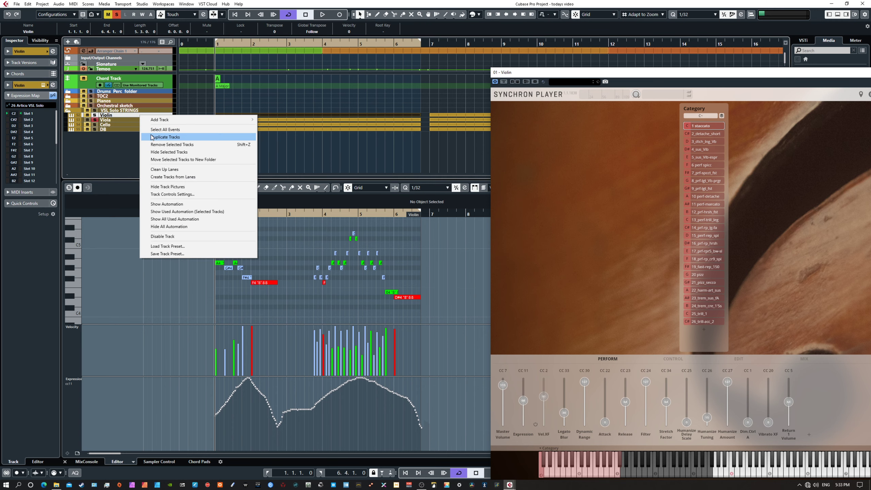
click(114, 146)
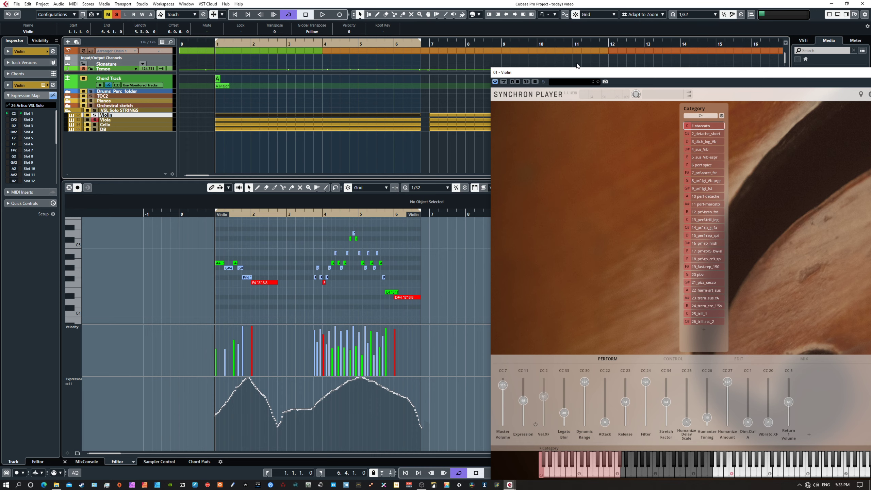
drag(545, 73, 870, 223)
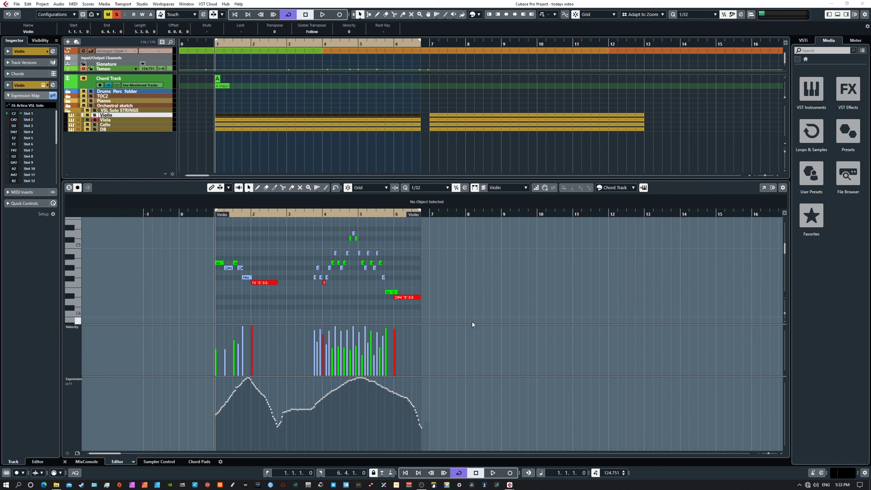
Step: Examine the Violin part's notes in bars 1–6 in close-up, around the high D5 note in bar 4
right_click(462, 281)
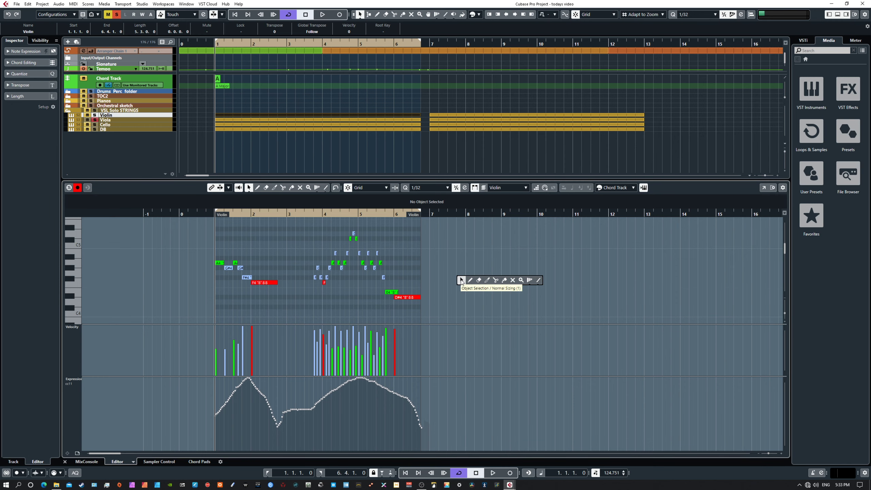
click(462, 281)
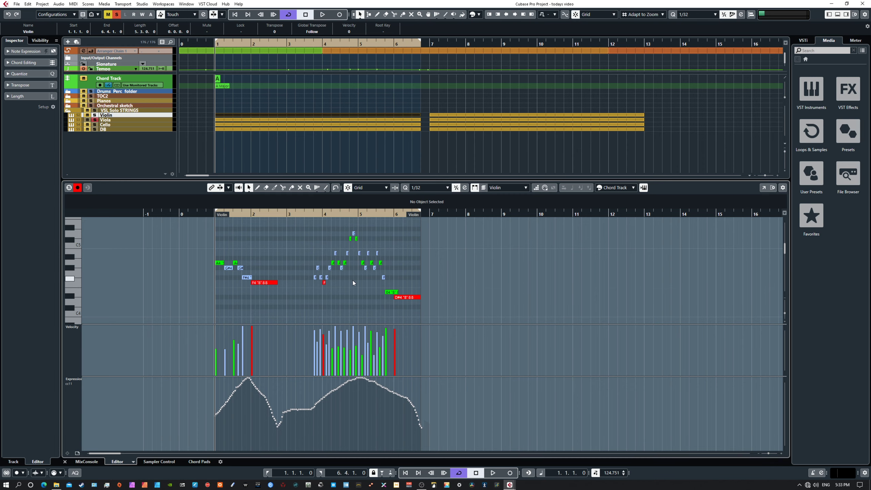
key(h)
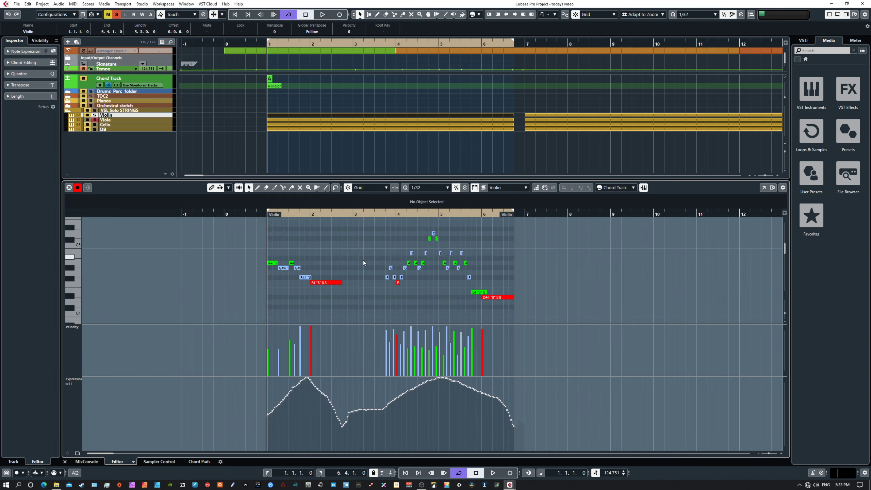
key(Right)
key(h)
key(h)
drag(567, 279, 467, 293)
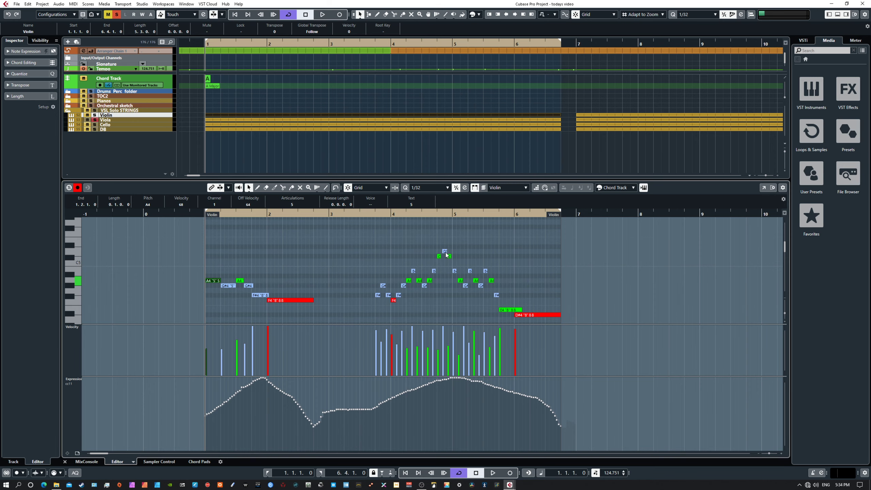
key(h)
key(h)
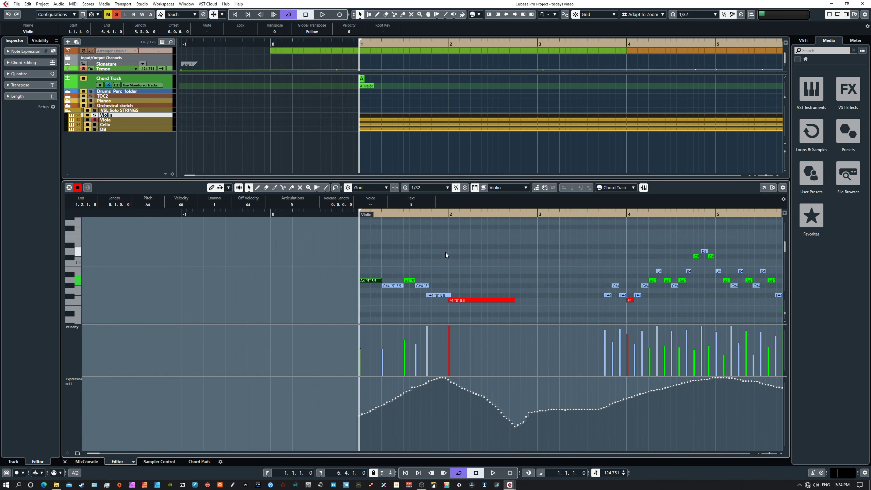
drag(602, 272, 407, 284)
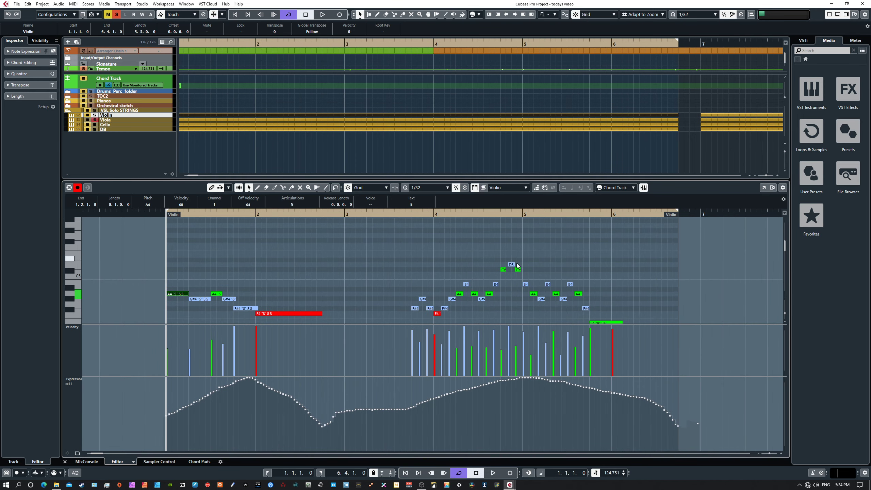
right_click(425, 190)
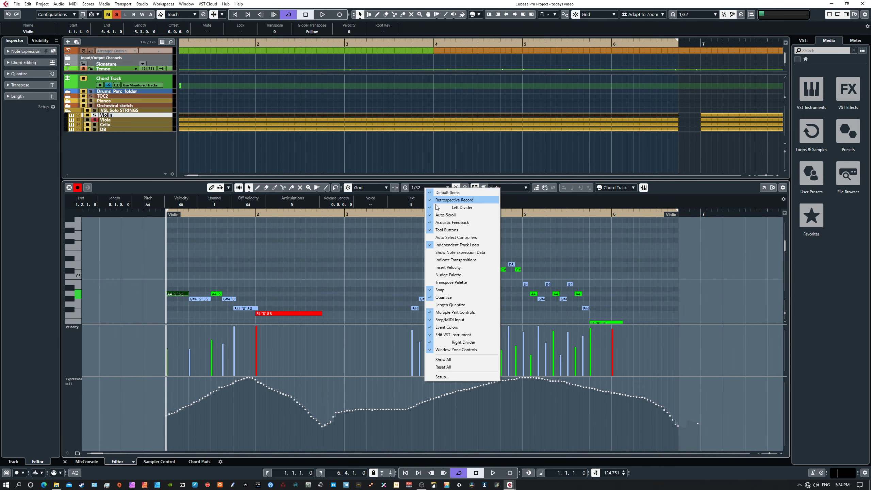
key(Escape)
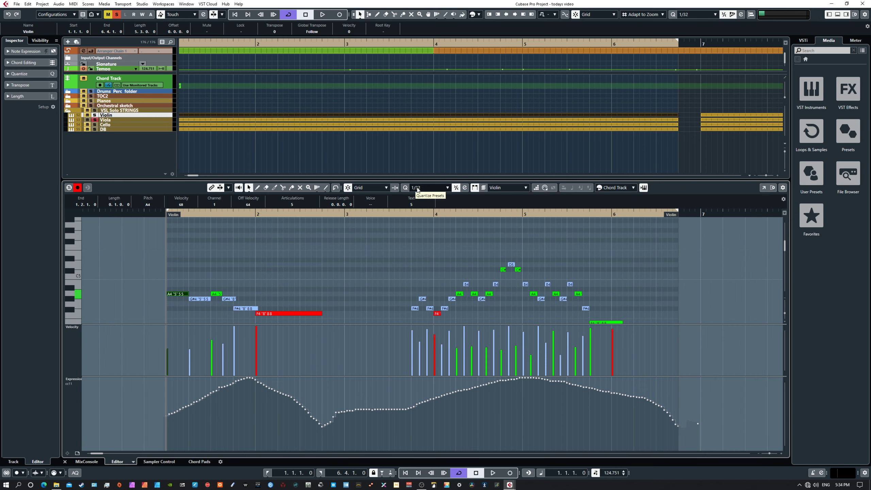
Step: Try splitting the Violin's high D5 note at position 4.4.3.0, and return to the Object Selection tool
right_click(514, 264)
click(514, 264)
right_click(514, 265)
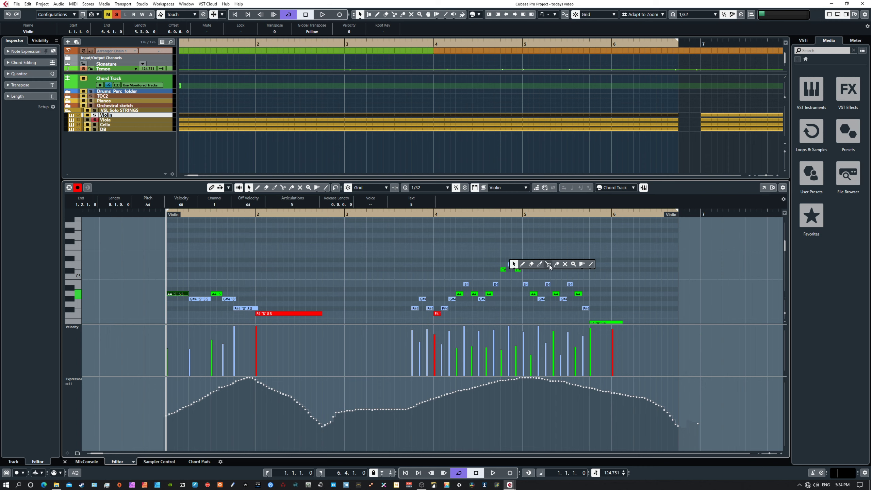
click(548, 264)
click(513, 264)
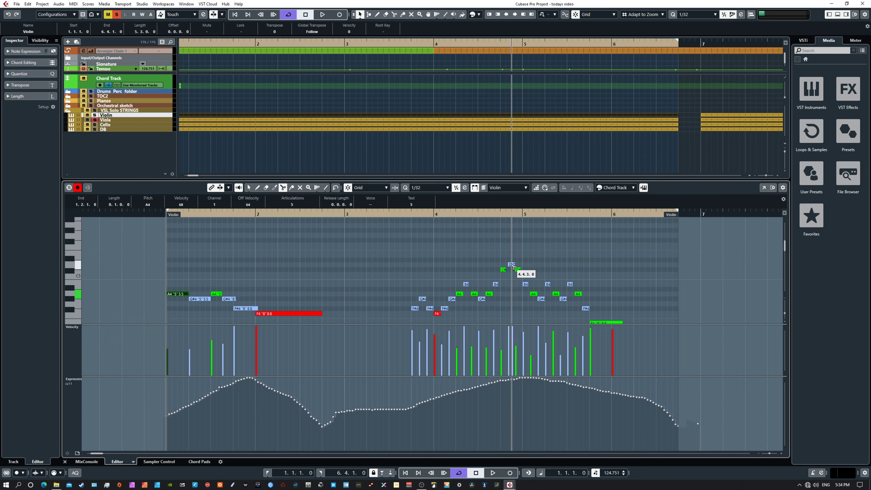
right_click(514, 265)
click(514, 265)
Step: Try transposing the second half of the split D5 note up two semitones and back down, and deselect it
click(513, 265)
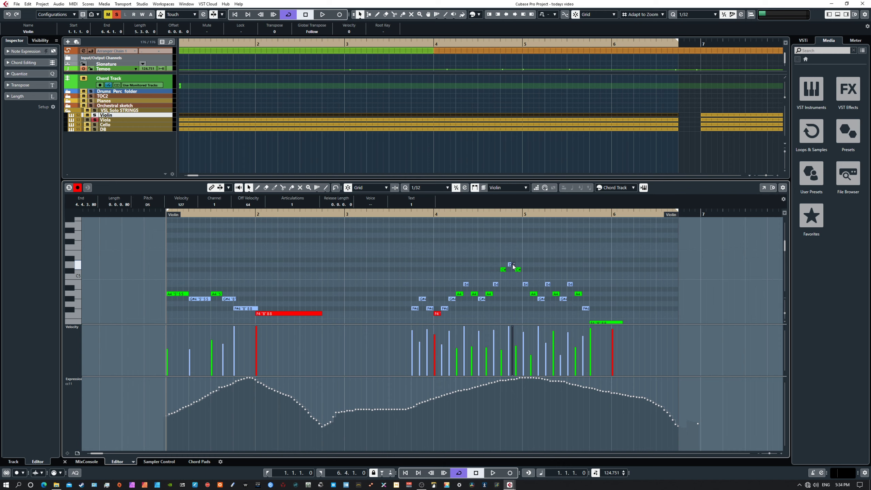
key(Up)
key(Up)
key(Down)
key(Down)
click(547, 257)
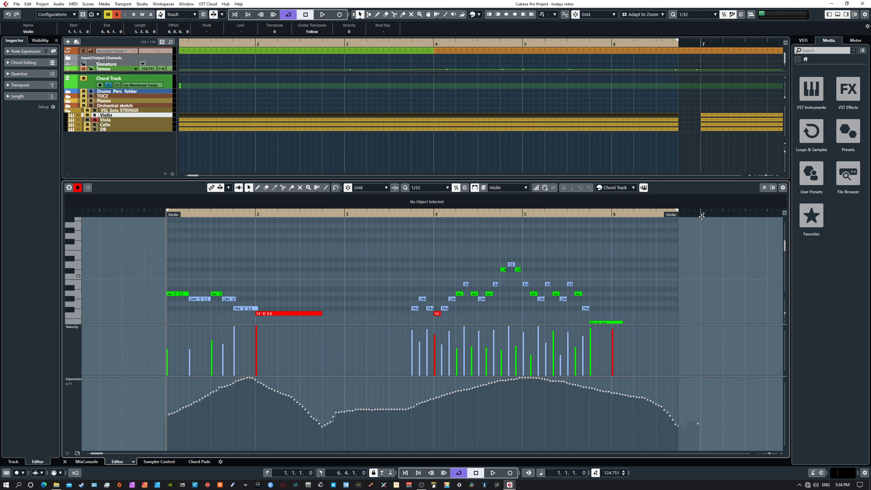
Step: Raise the Violin Synchron Player's Attack (CC 22) slider and lower it to near its minimum, and move the player window off screen
drag(869, 227, 490, 54)
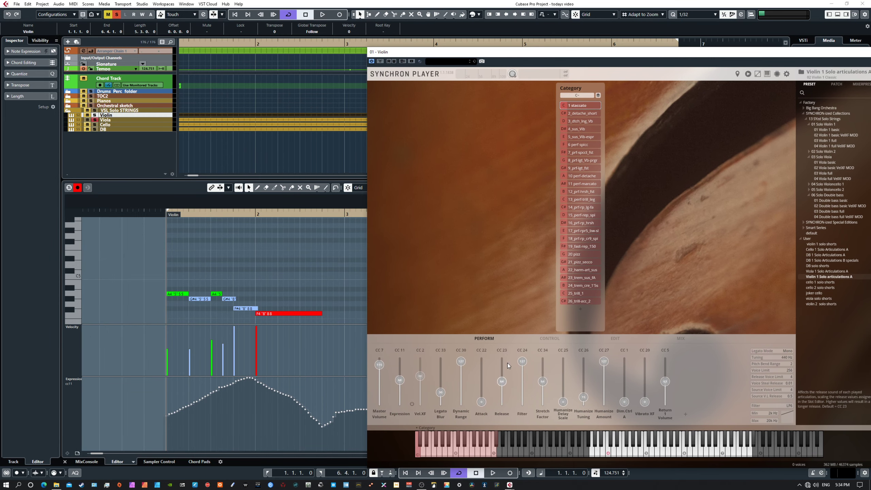
mouse_move(482, 406)
mouse_down()
mouse_move(484, 370)
mouse_move(484, 394)
mouse_up()
drag(482, 389, 482, 378)
drag(522, 56, 457, 39)
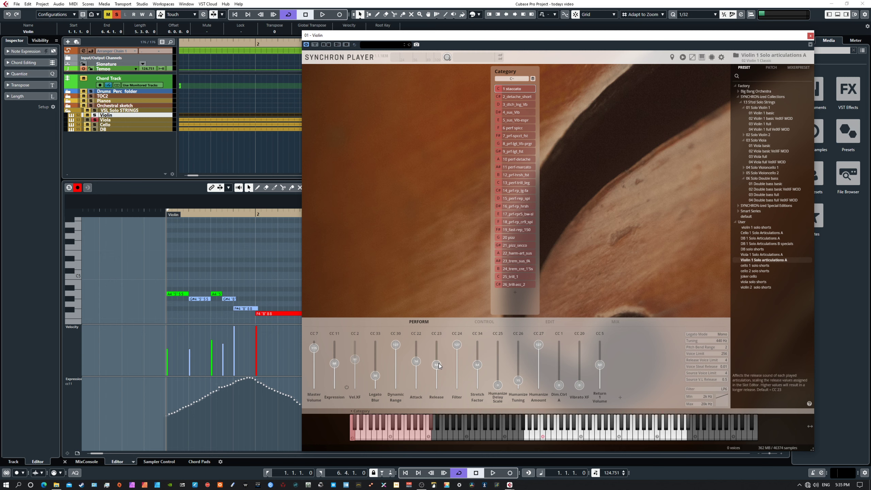
mouse_move(416, 366)
mouse_down()
mouse_move(416, 352)
mouse_move(416, 388)
mouse_move(416, 364)
mouse_move(415, 376)
mouse_up()
mouse_move(417, 374)
mouse_down()
mouse_move(420, 349)
mouse_move(418, 380)
mouse_move(418, 369)
mouse_up()
mouse_move(418, 381)
mouse_down()
mouse_move(419, 371)
mouse_move(418, 380)
mouse_up()
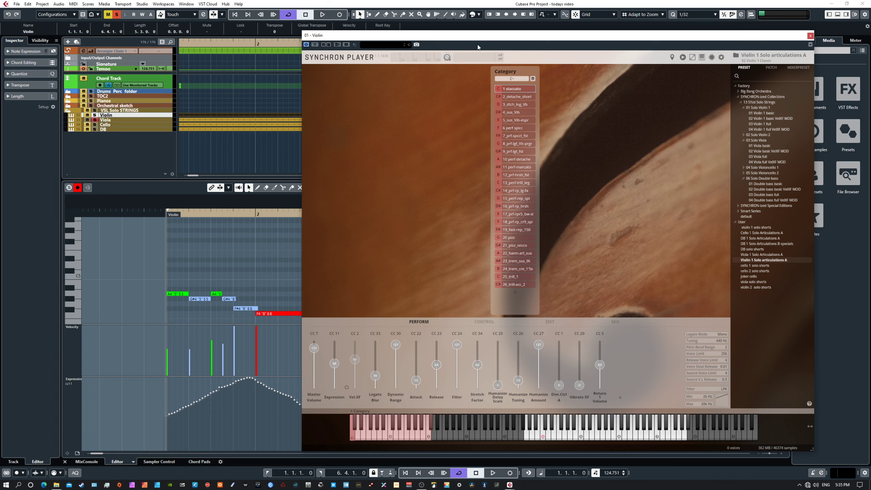
drag(466, 40, 870, 206)
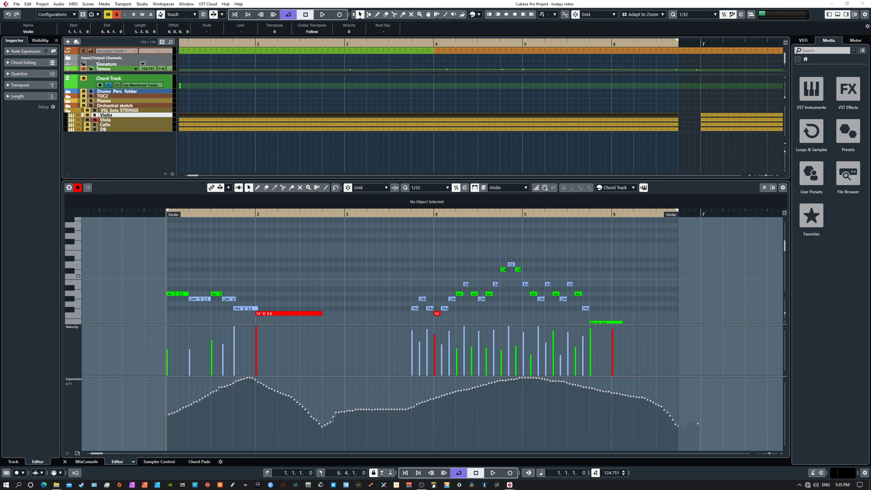
Step: Select the Violin's D5 and following C# notes at the end of bar 4, and display the mixer page of its Synchron Player
drag(508, 251, 519, 271)
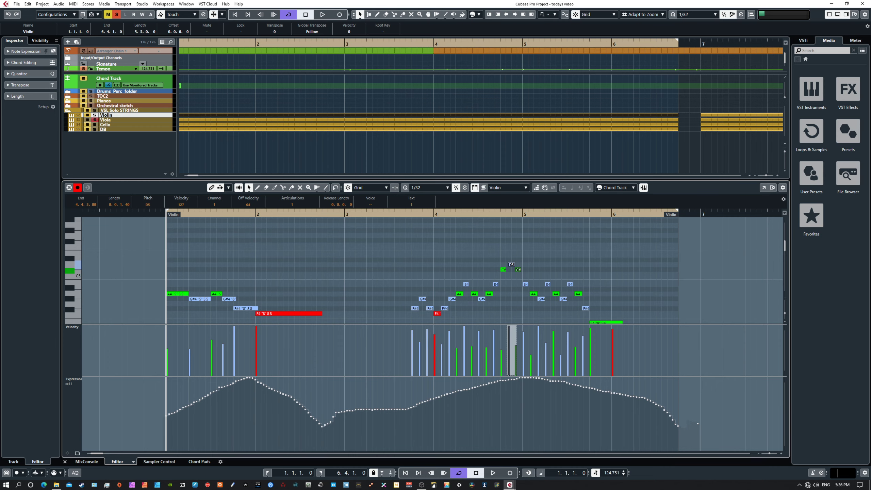
drag(870, 167, 373, 36)
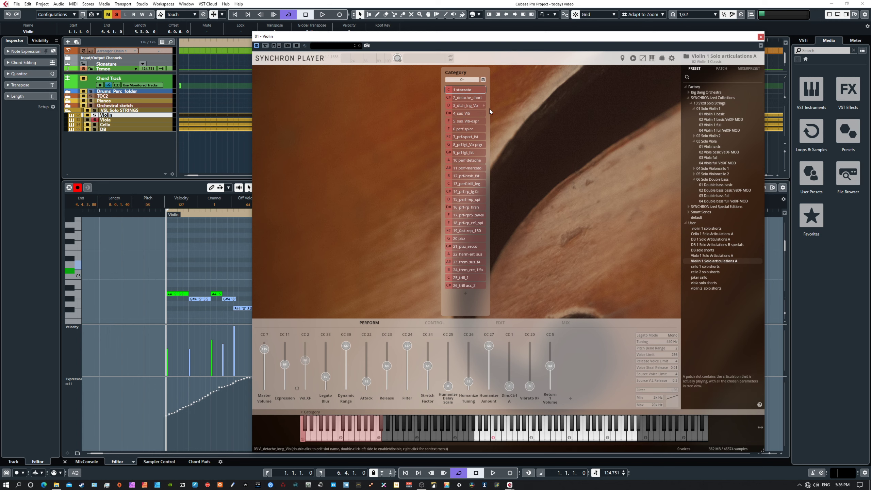
click(567, 323)
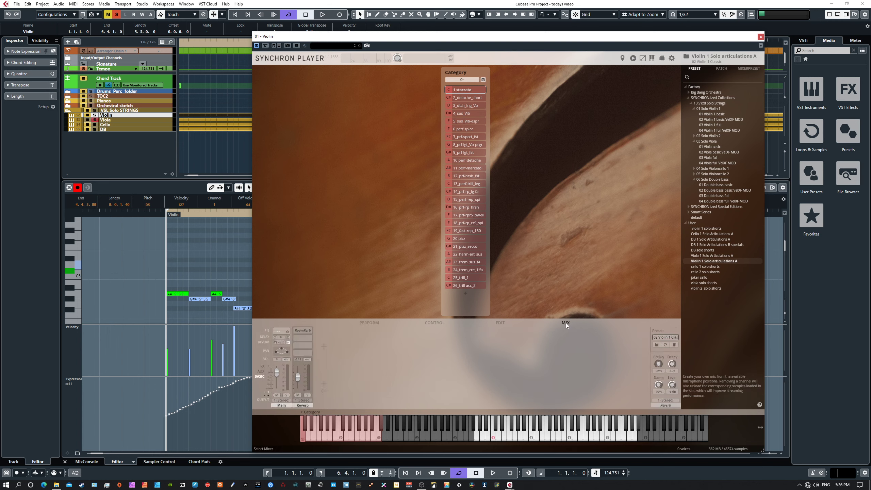
Step: Inspect the Main channel's impulse response settings in the Violin Synchron Player, close them, and move the player window off screen
click(288, 342)
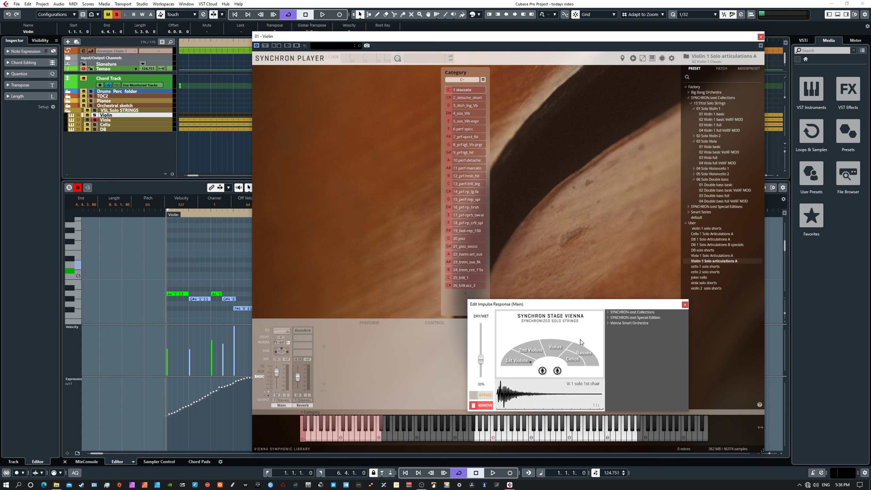
drag(596, 306, 630, 218)
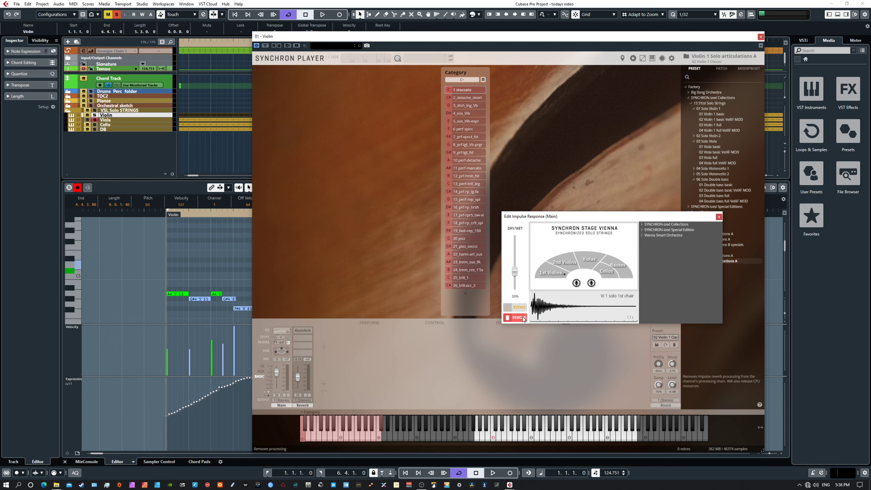
drag(605, 217, 554, 277)
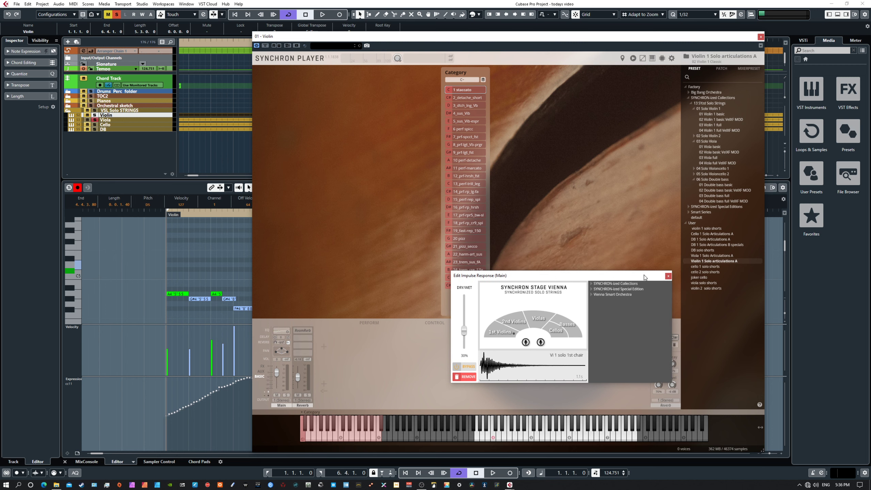
click(668, 277)
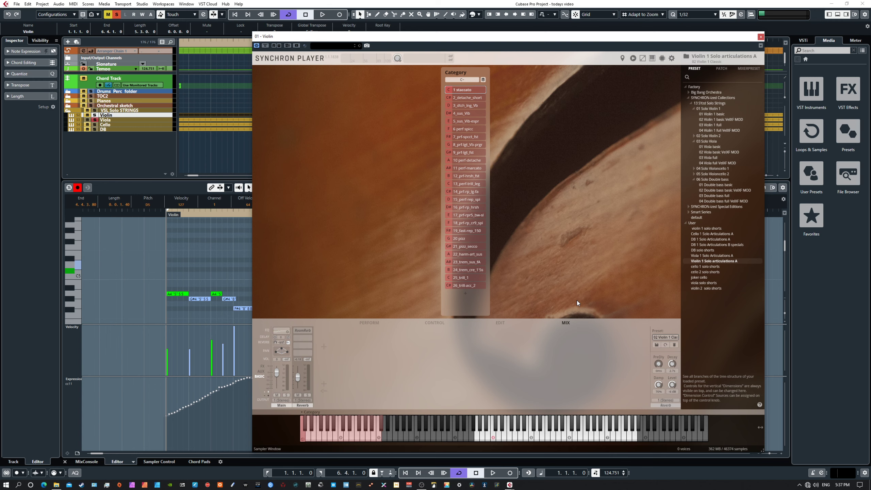
drag(460, 40, 870, 240)
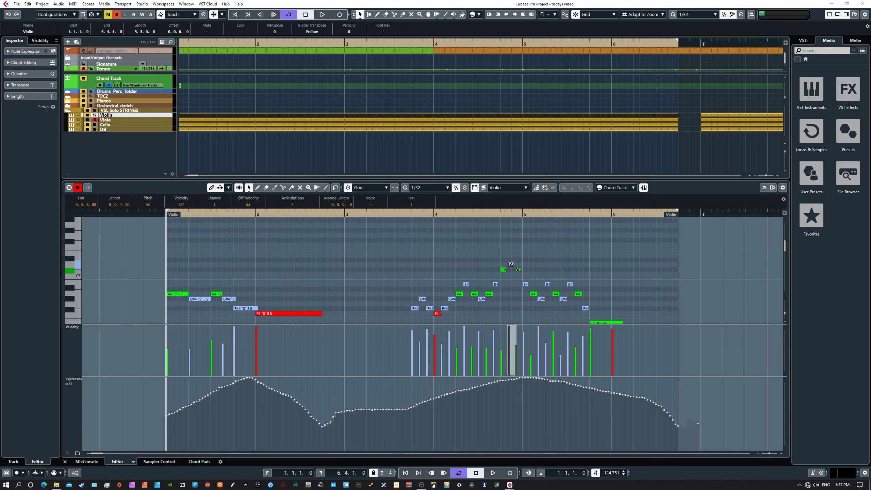
drag(870, 182, 870, 219)
right_click(717, 347)
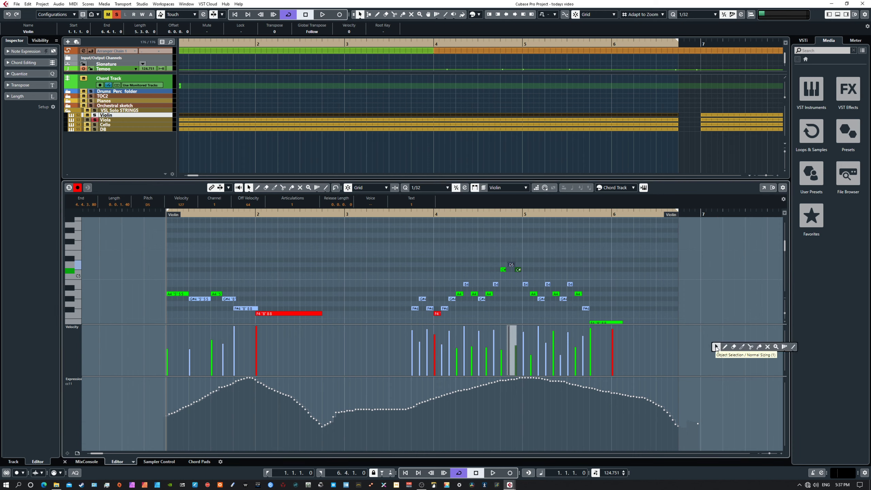
click(717, 347)
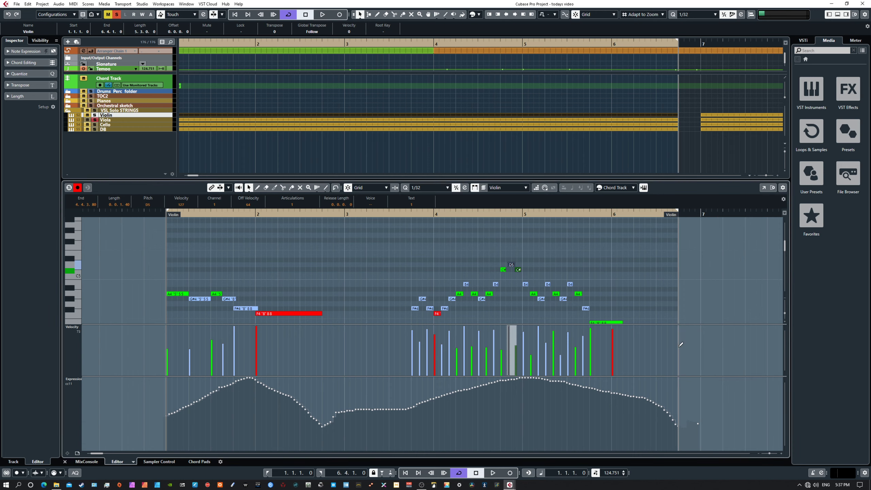
right_click(657, 347)
click(658, 348)
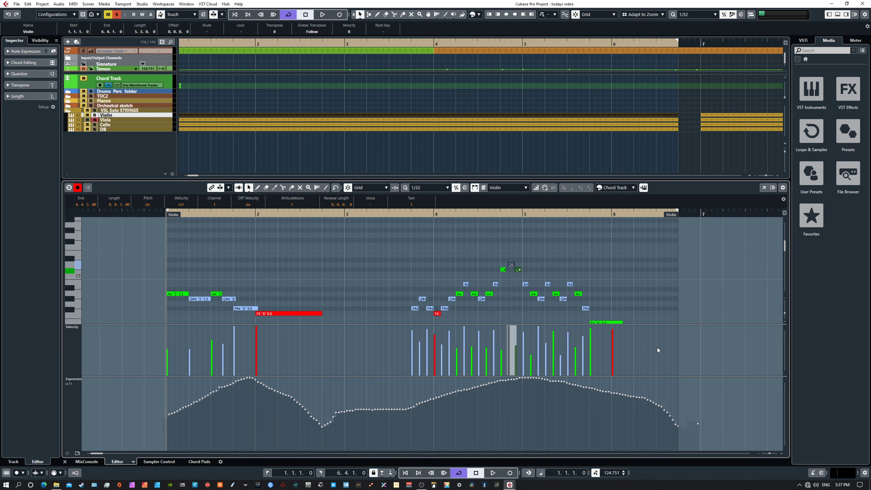
Step: Bring back the Violin Synchron Player, recheck the Main channel's impulse response and the Reverb channel's effect slot, and move the player away
drag(870, 193, 410, 55)
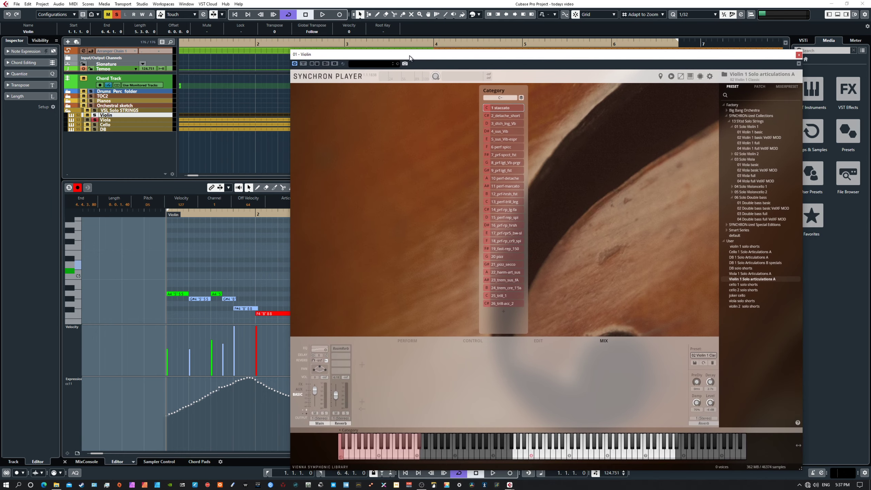
click(326, 362)
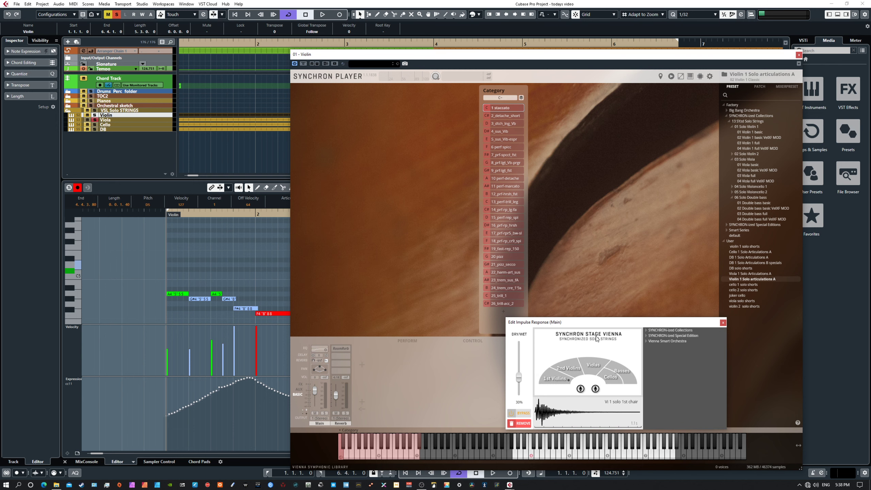
click(724, 324)
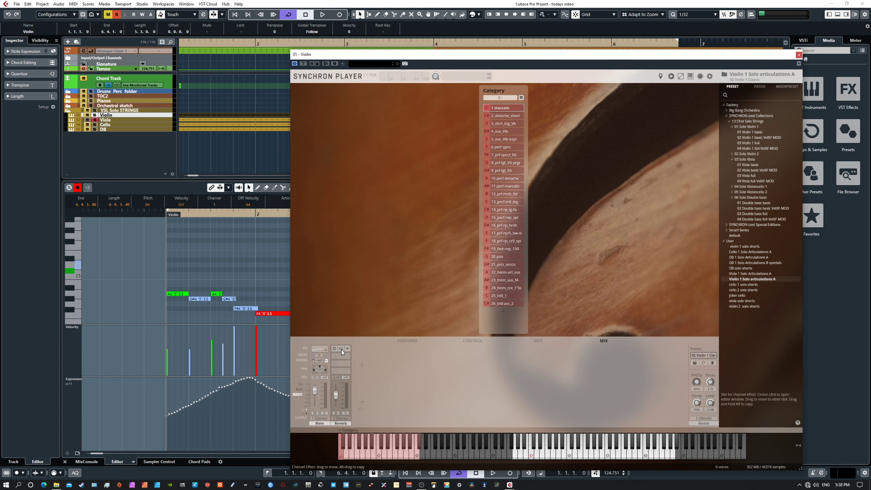
drag(416, 57, 870, 271)
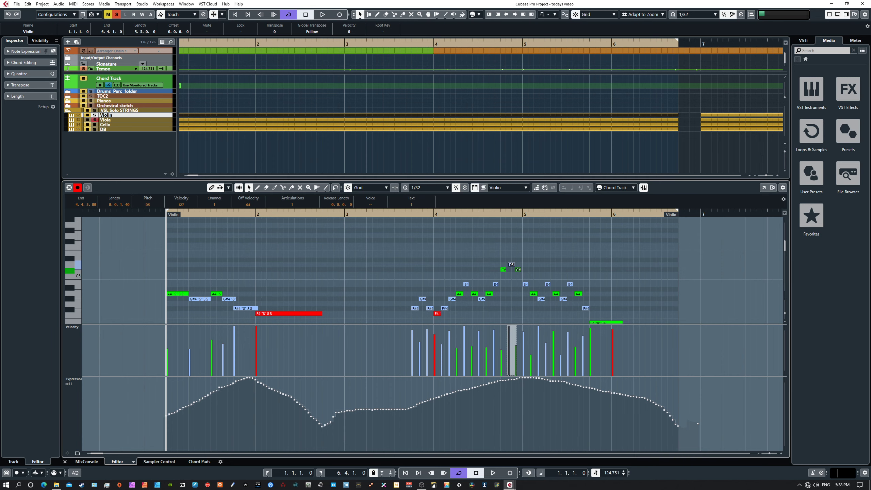
Step: Bring in the Stereo Out's Scheps Omni Channel, browse its Andrew Scheps factory presets, and move the plug-in window off screen
drag(870, 139, 727, 131)
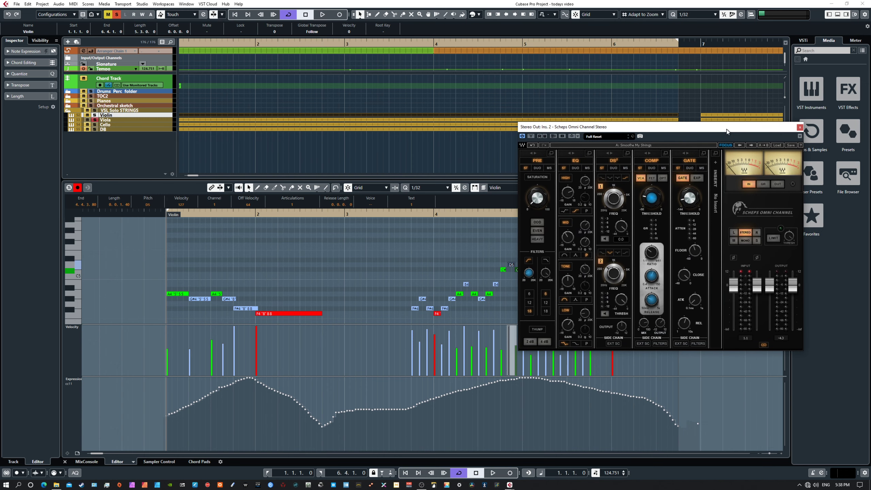
click(774, 146)
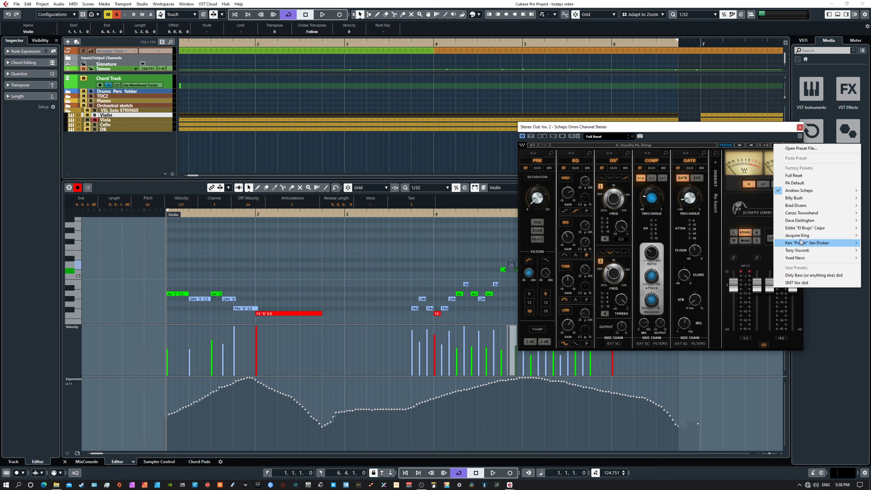
mouse_move(825, 191)
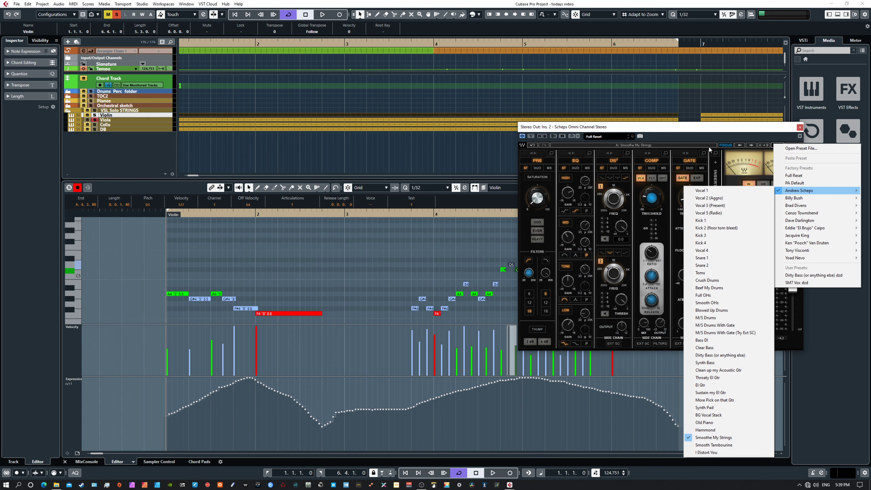
click(686, 130)
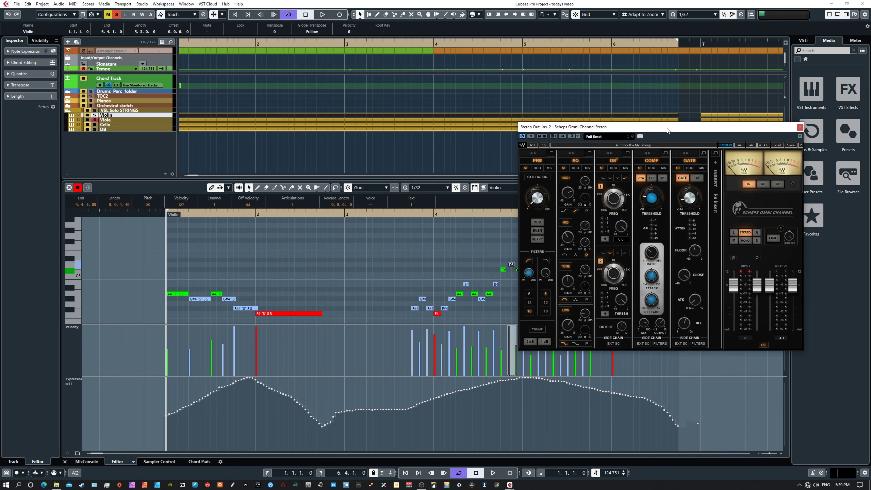
drag(668, 130, 870, 206)
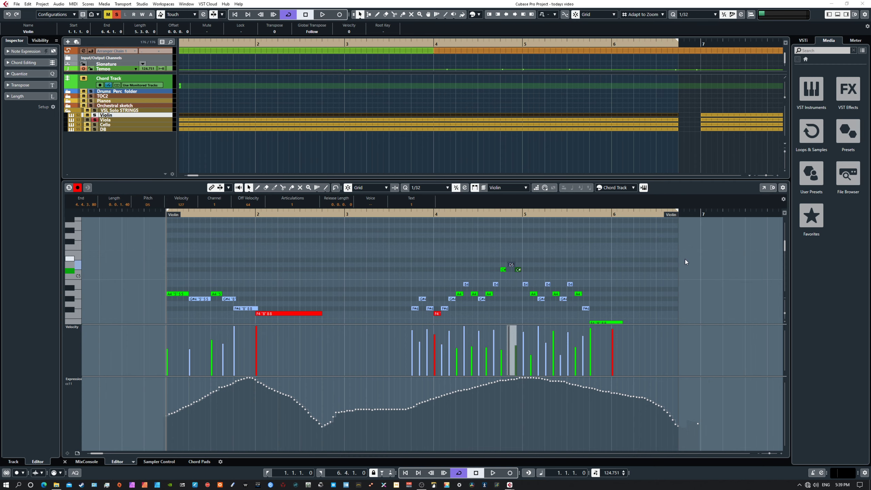
Step: Turn off the solo on the Viola track so that all the VSL solo strings play together
scroll(502, 136, left, 3)
scroll(504, 135, left, 1)
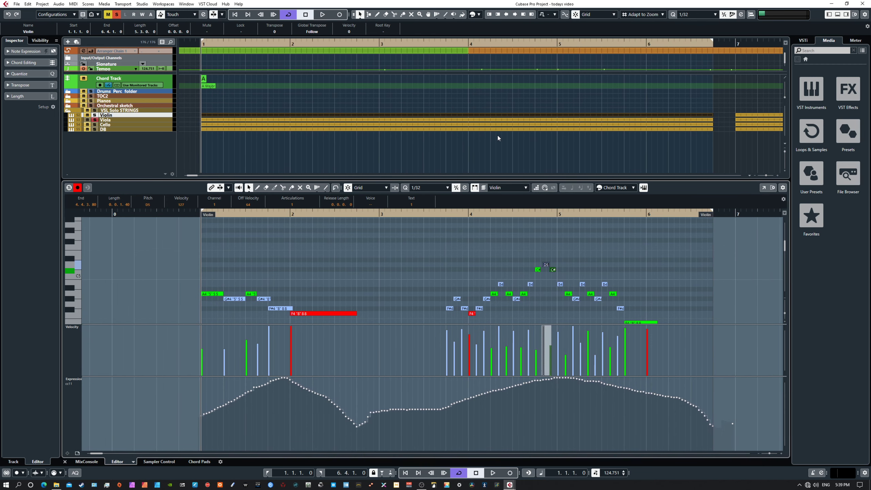
click(95, 120)
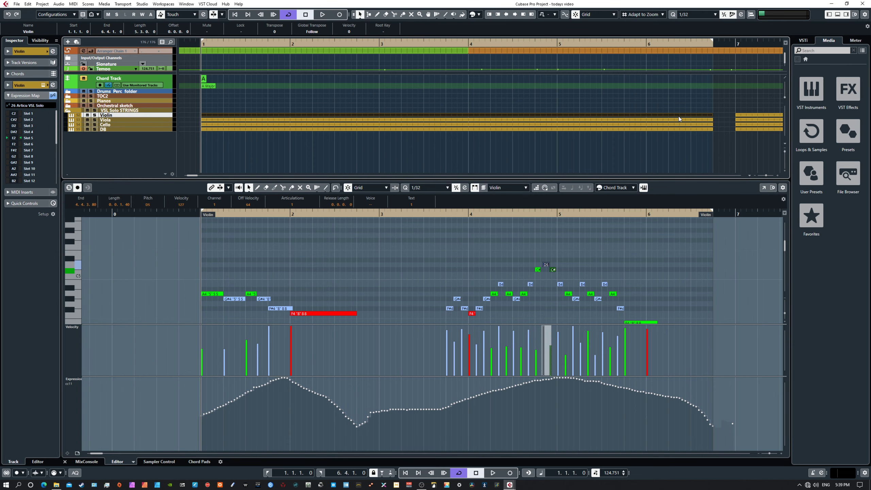
Step: Select the unedited Violin part starting at bar 7, set the locators around it, and play the passage through to bar 12
key(g)
key(g)
key(g)
key(g)
key(g)
key(g)
key(g)
key(g)
click(405, 115)
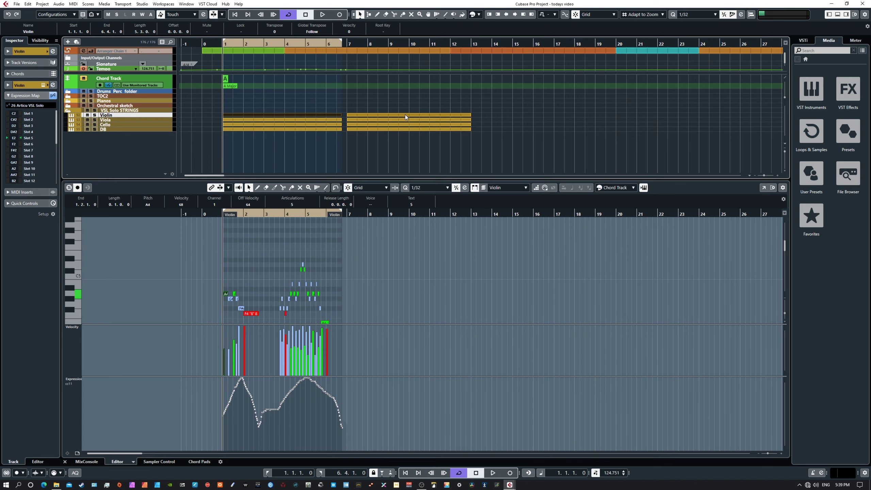
key(p)
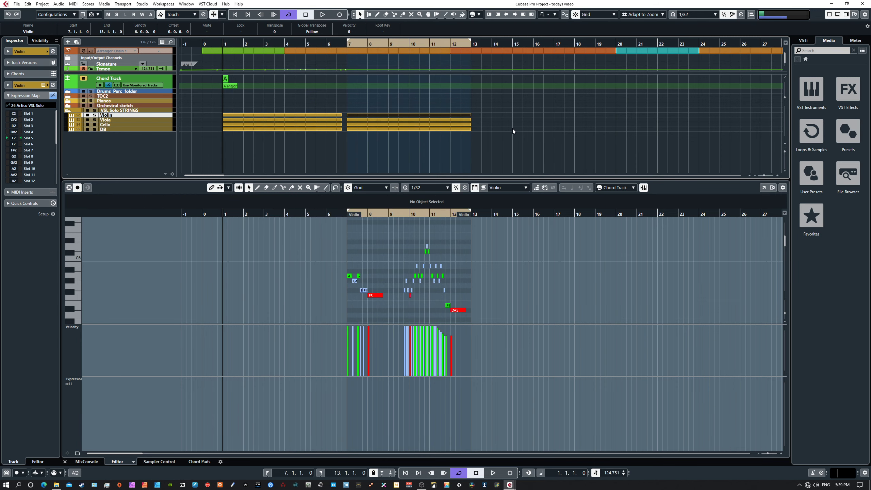
key(KP_1)
key(space)
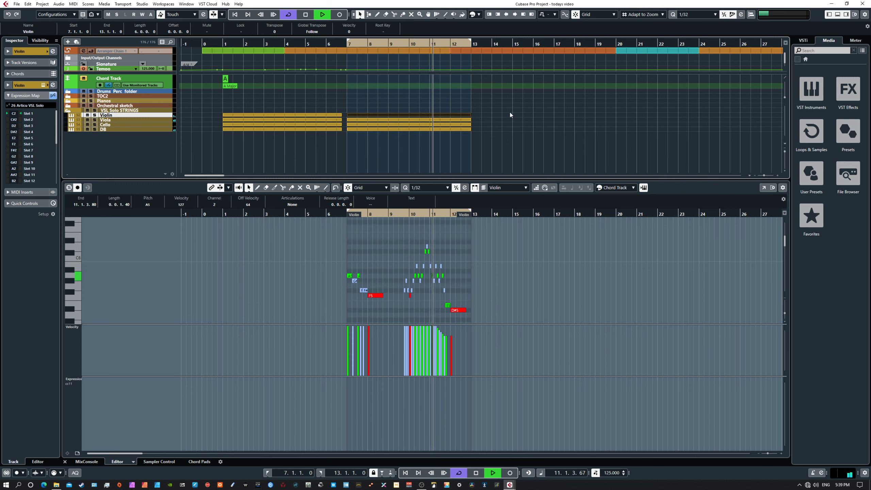
key(space)
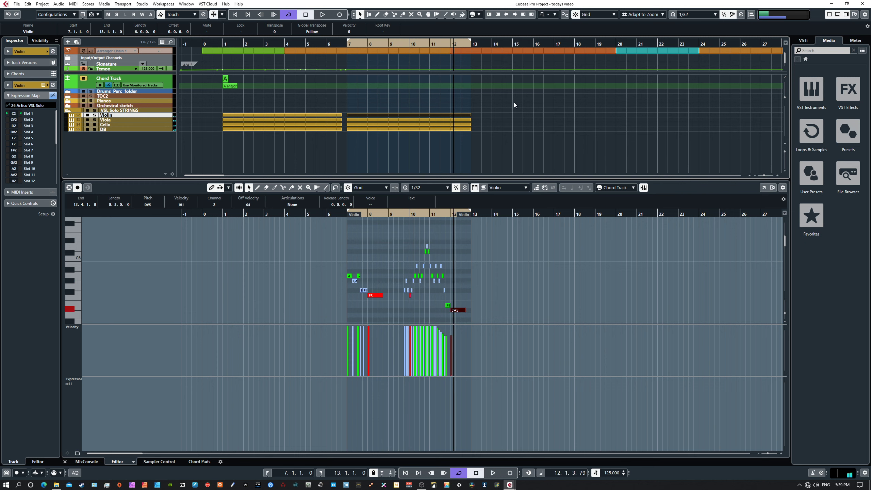
Step: Set the locators around the edited string parts starting at bar 1, select the Violin part, and play the passage into bar 6
drag(302, 100, 318, 130)
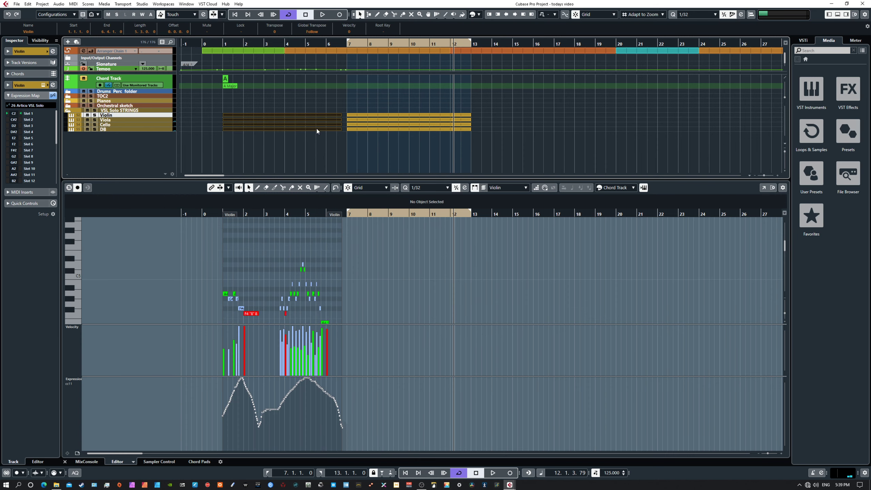
key(p)
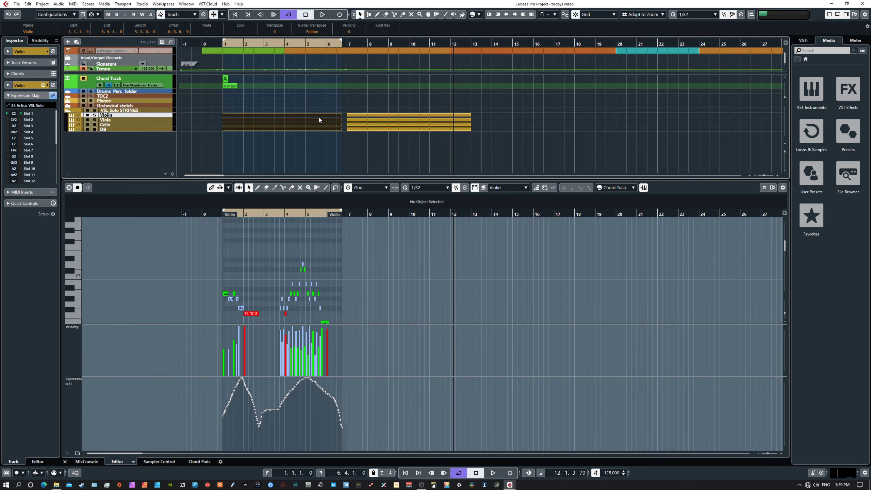
click(321, 116)
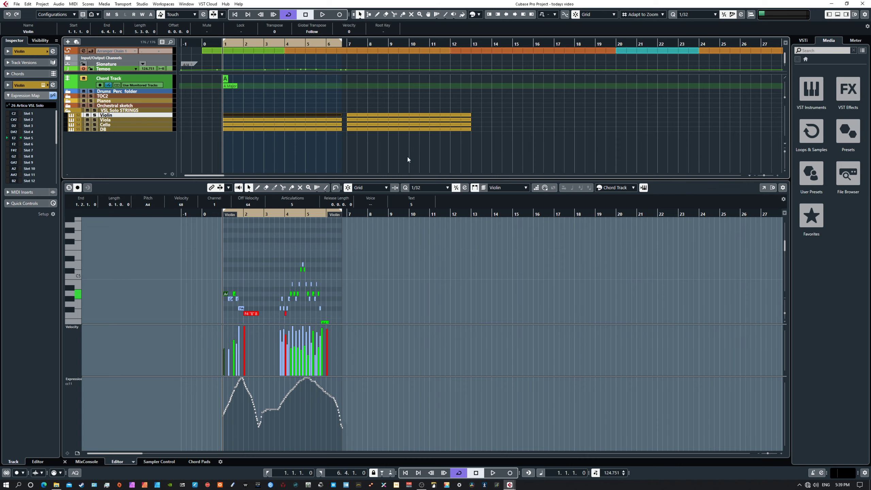
key(space)
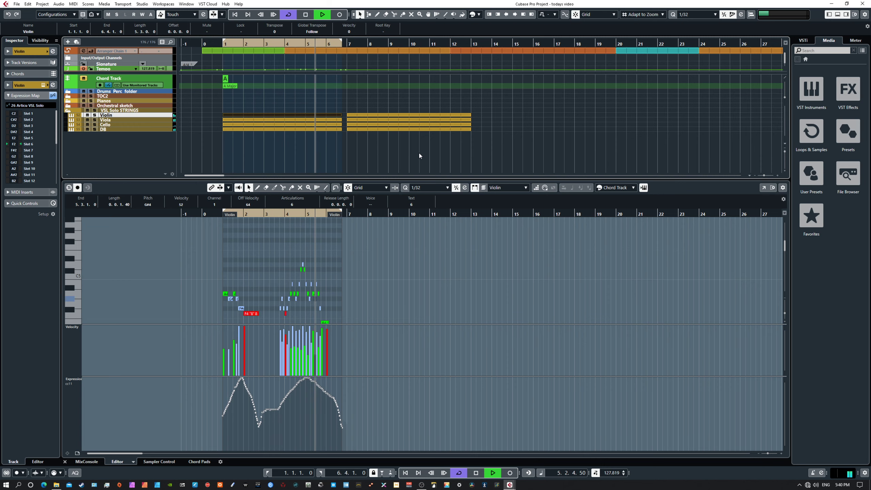
key(space)
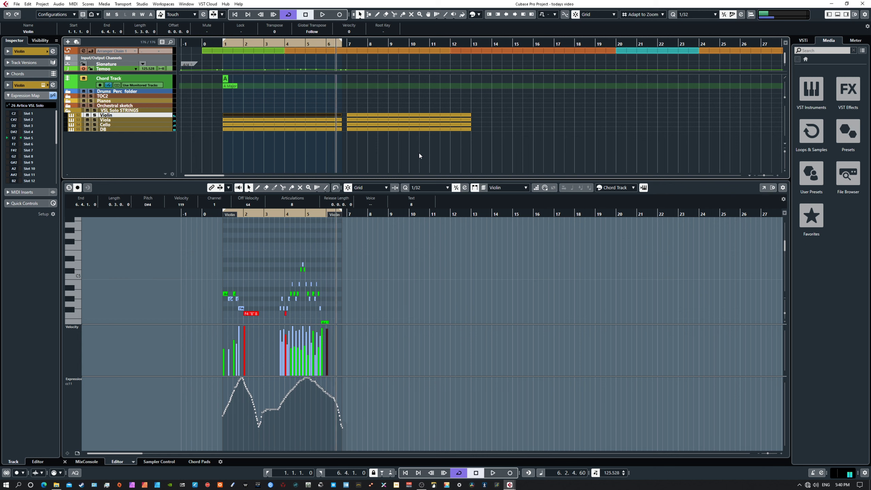